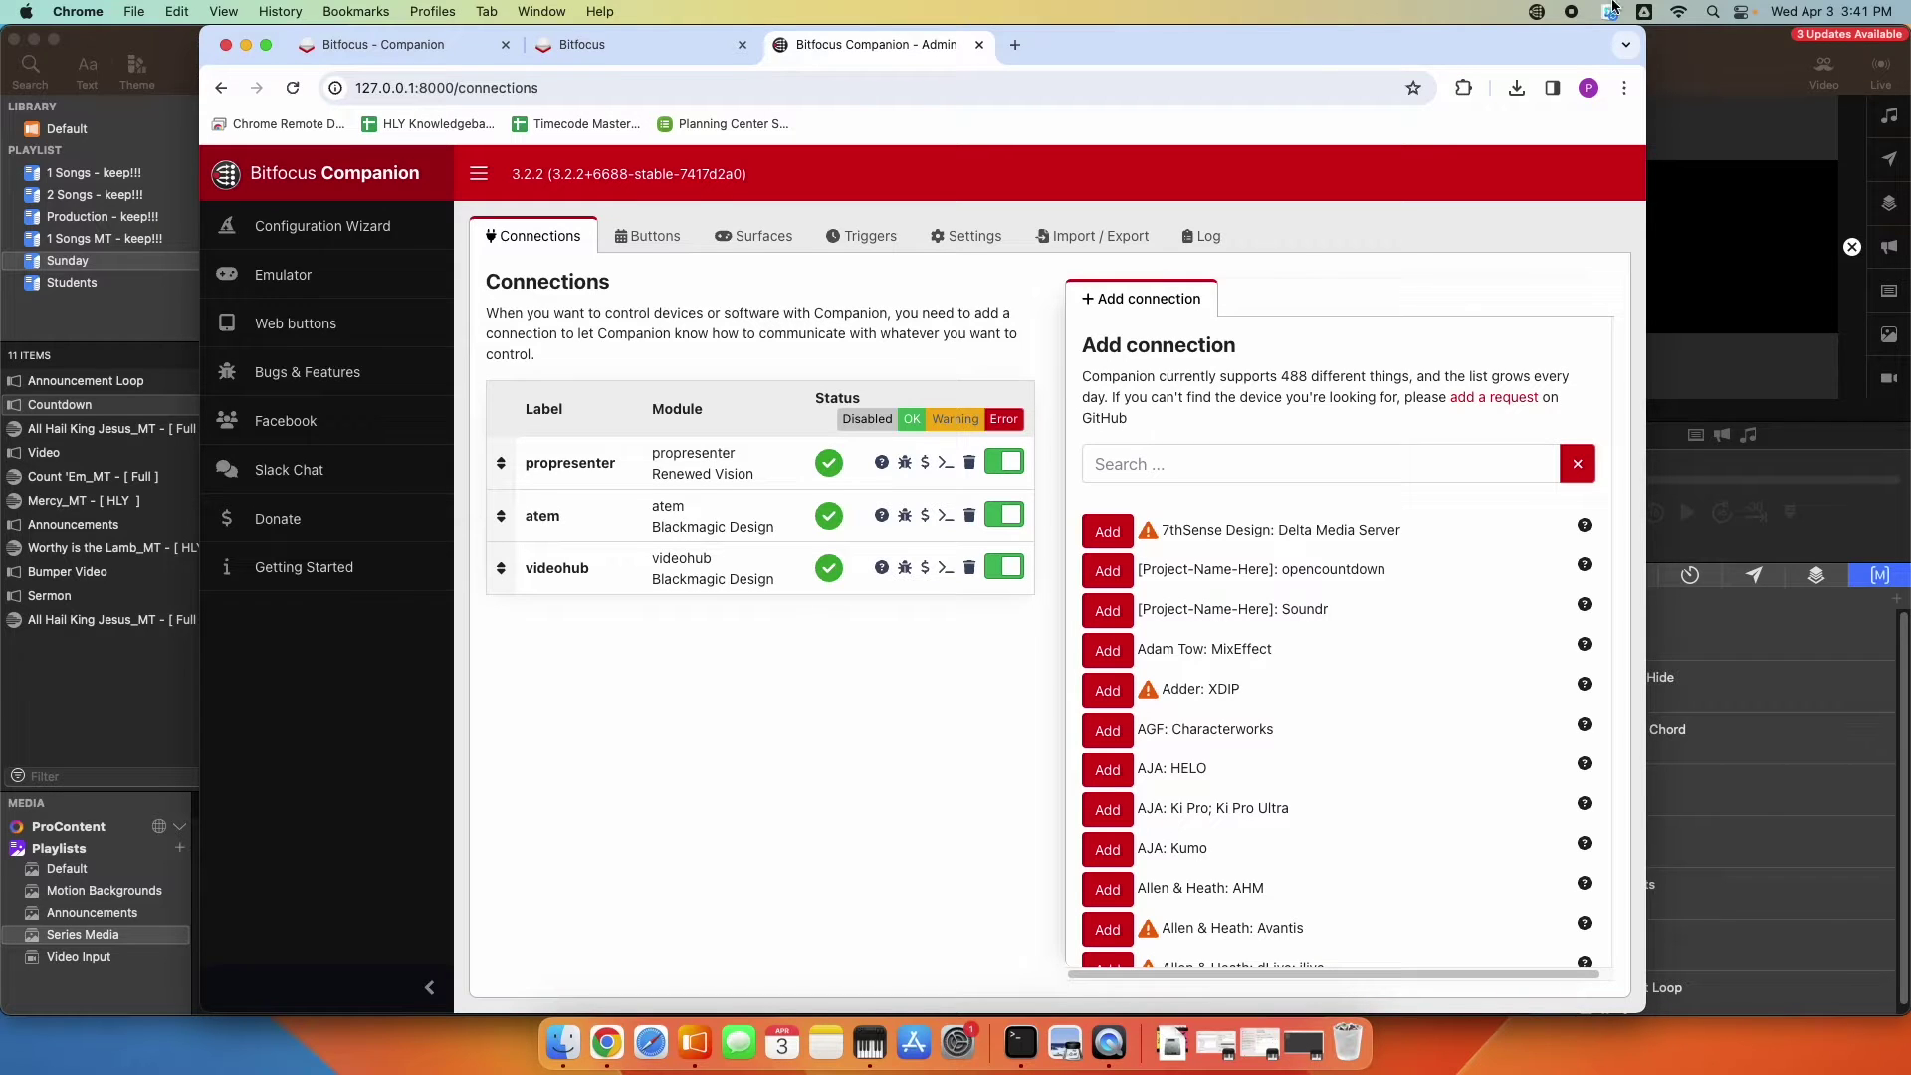
click(1536, 11)
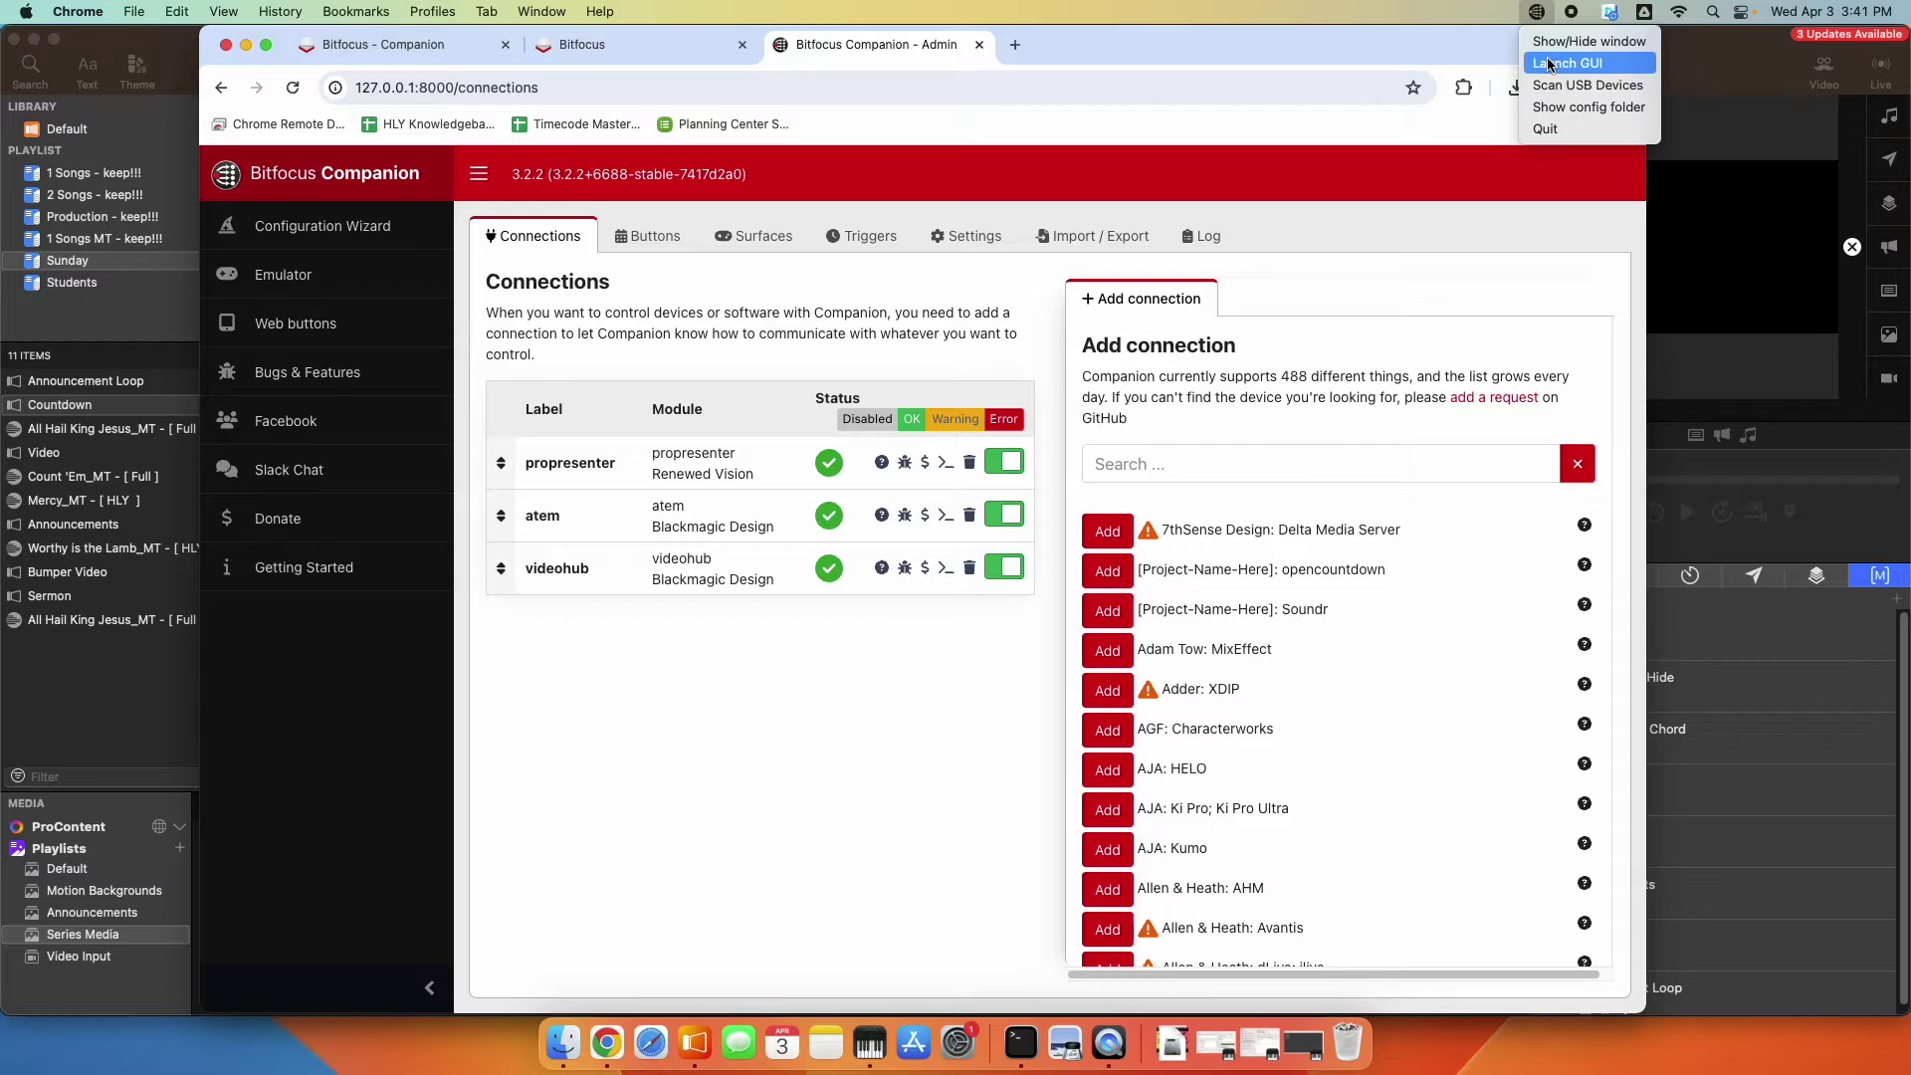
click(1408, 56)
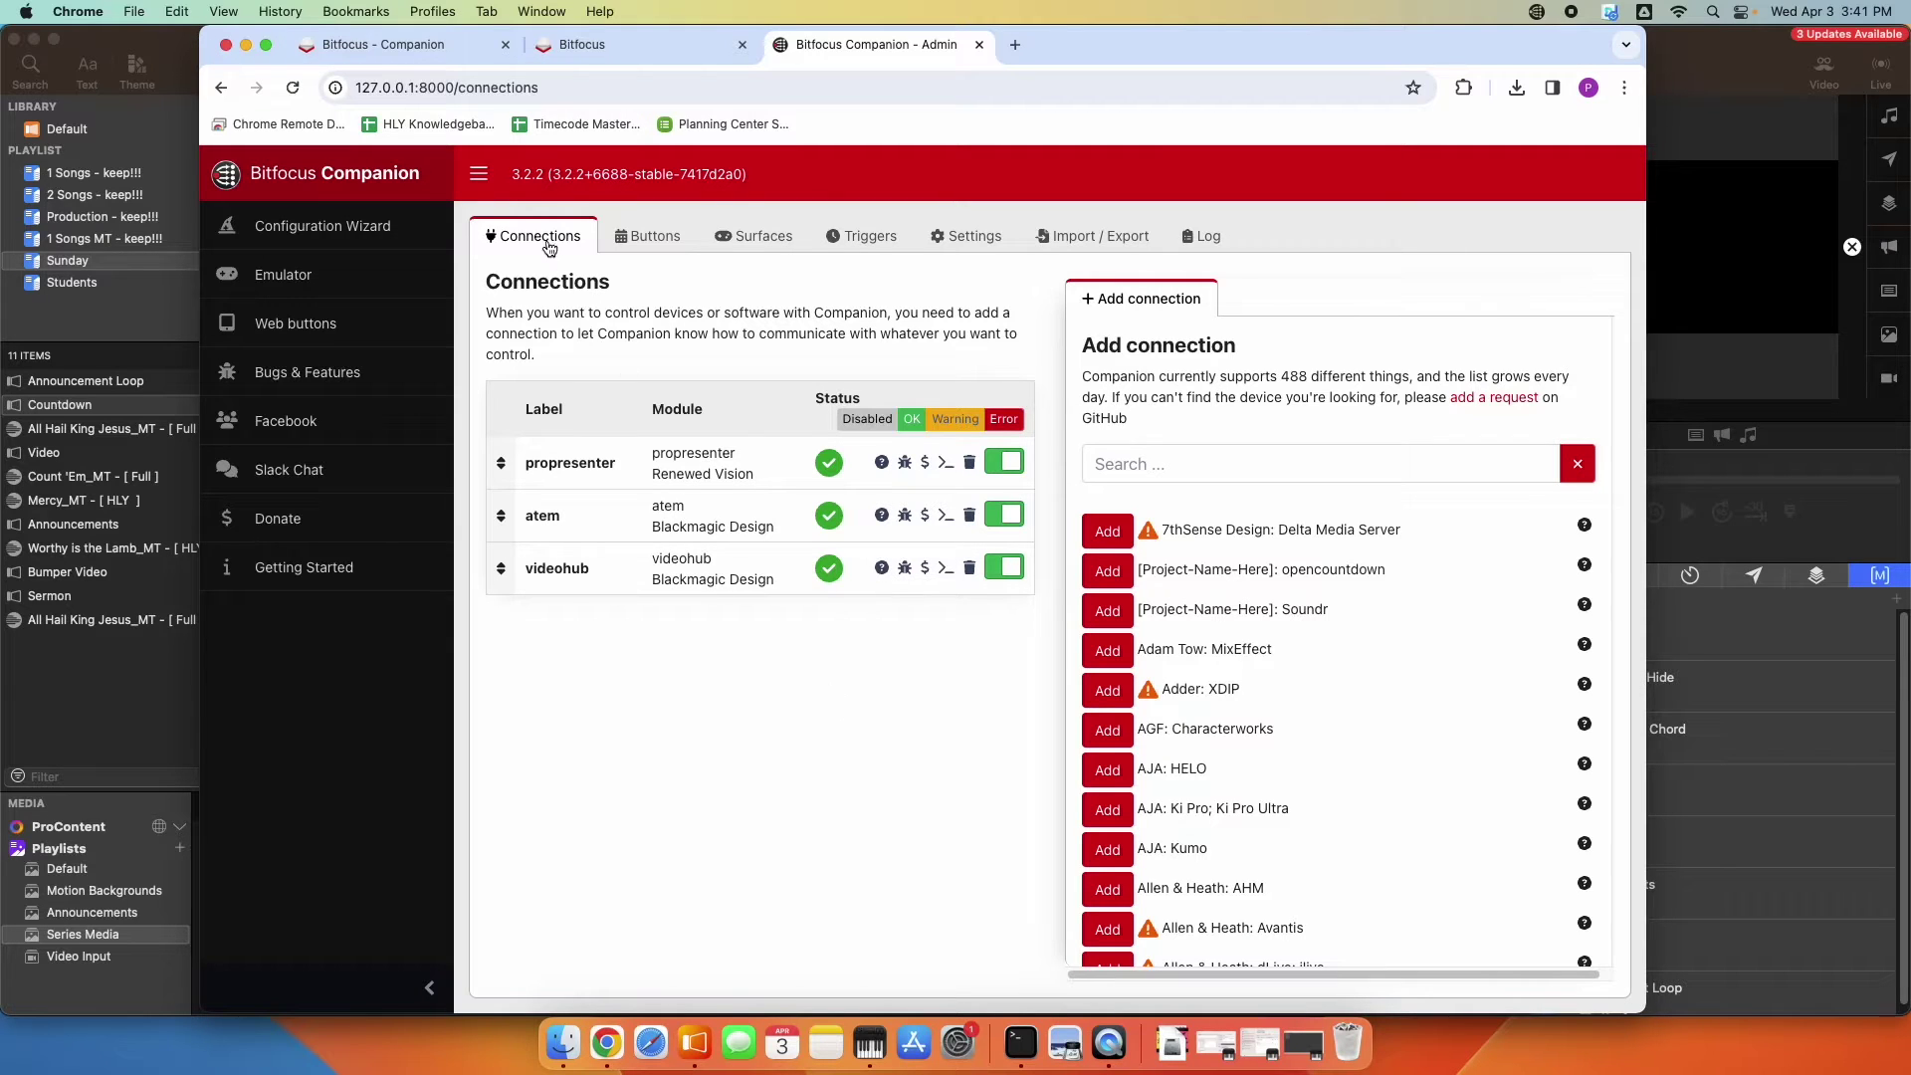
- Search the available connections for "grandma" and add the MA Lighting: GrandMA2 connection
click(1113, 477)
text(grandma)
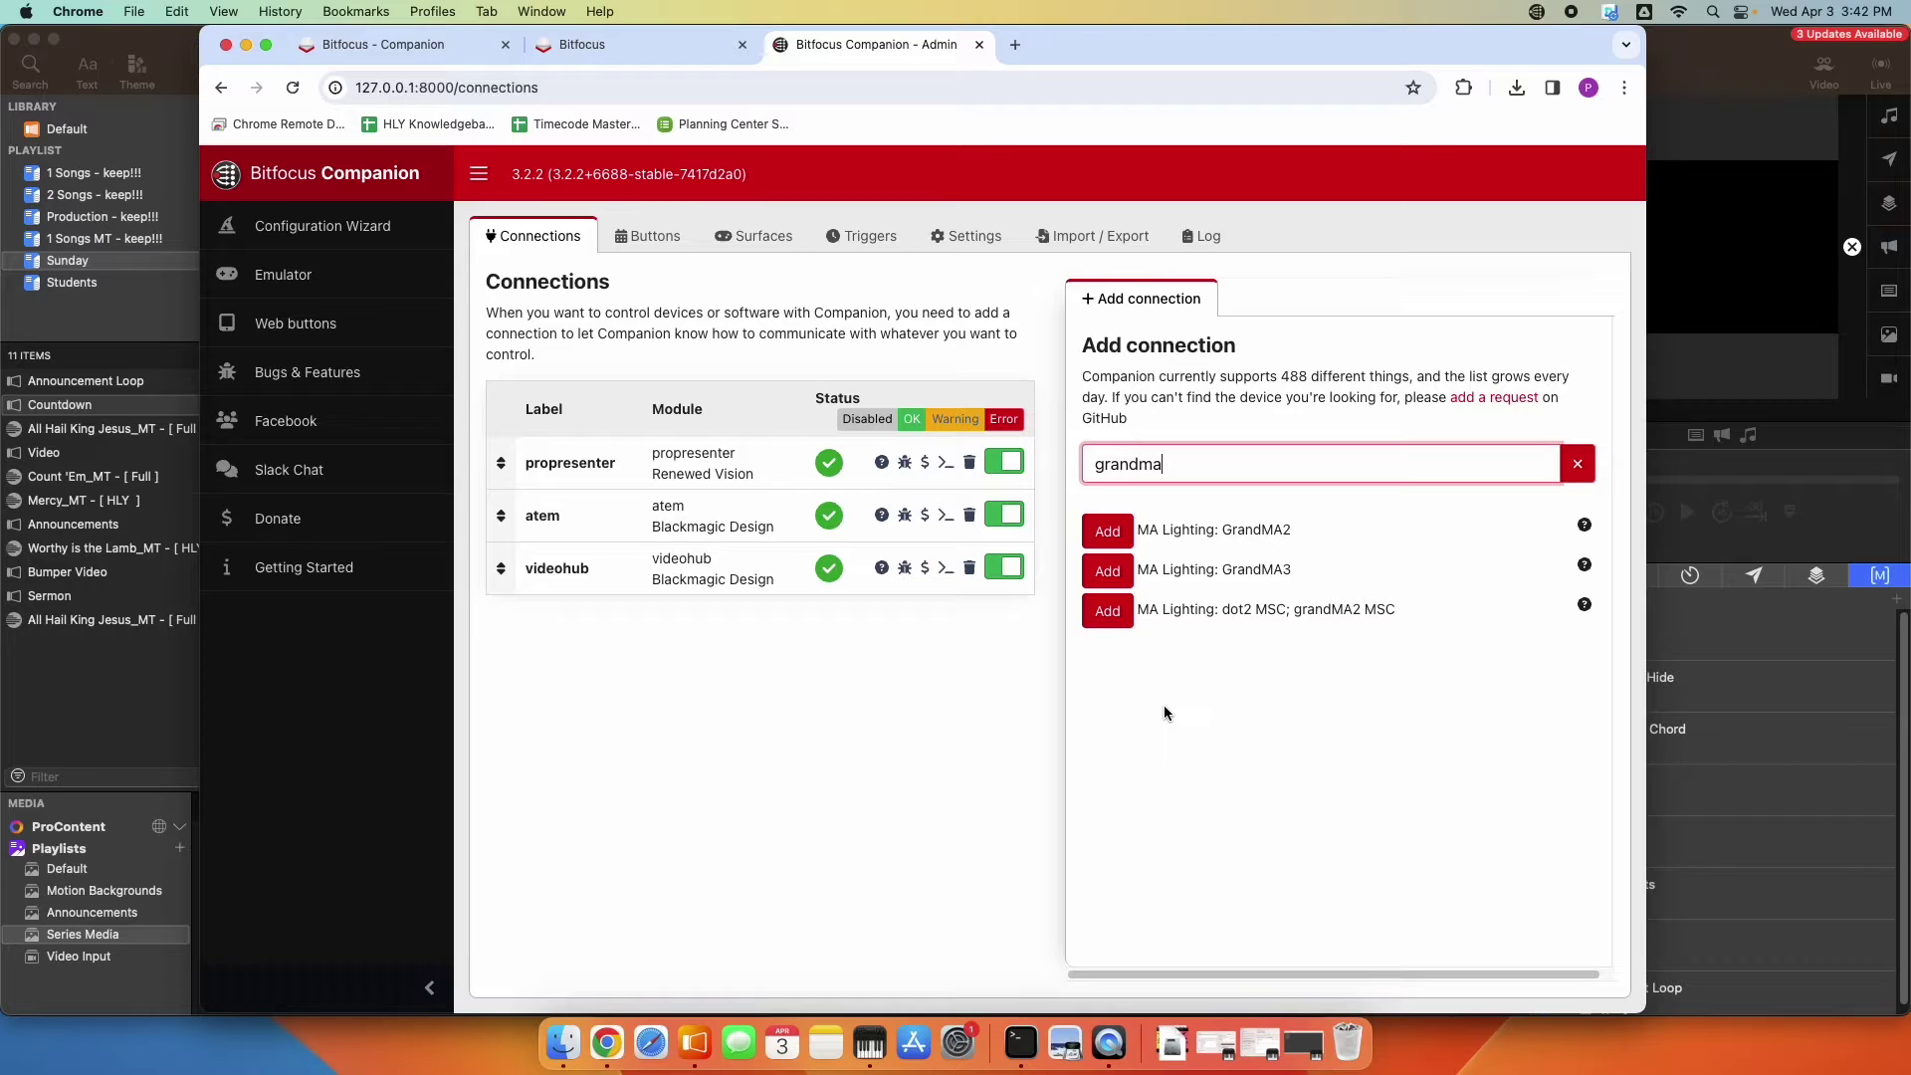
click(1116, 533)
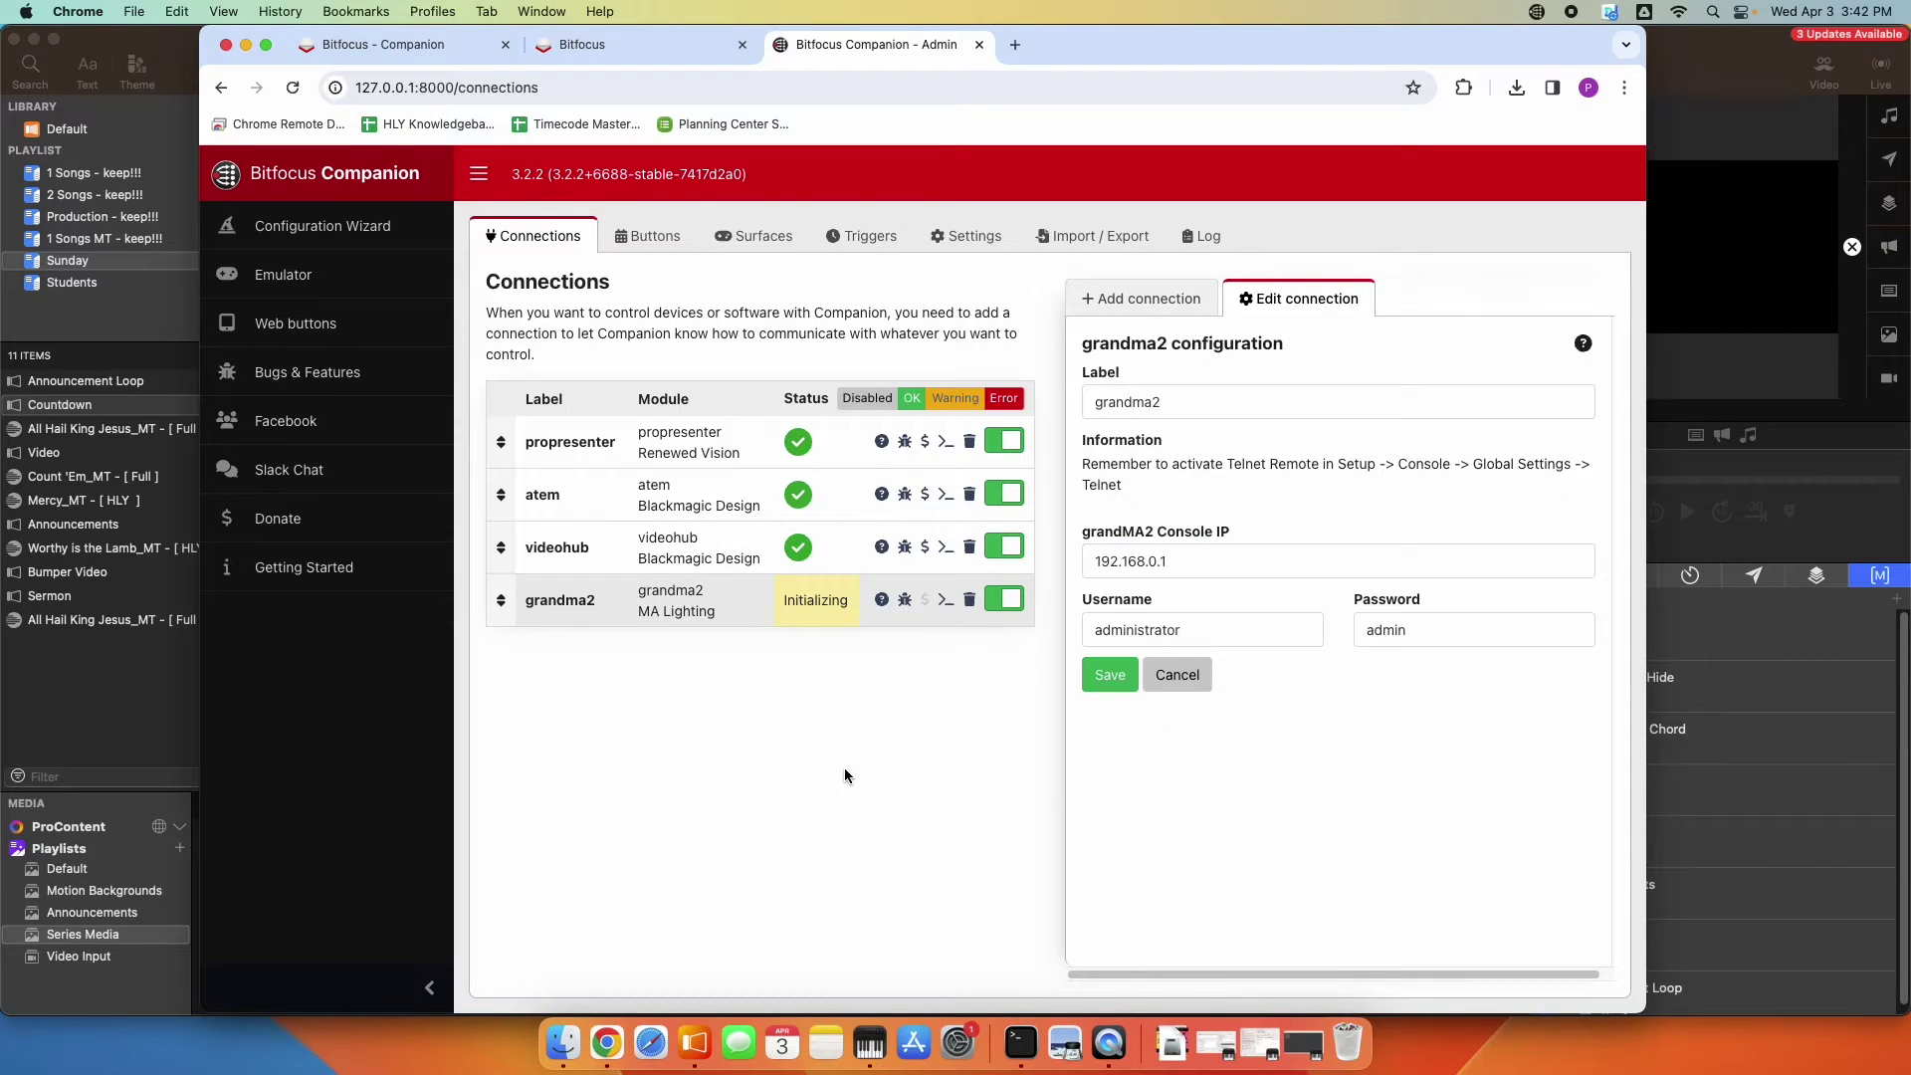
- Set the grandMA2 console IP to 192.168.1.50 and save the connection configuration
click(1195, 562)
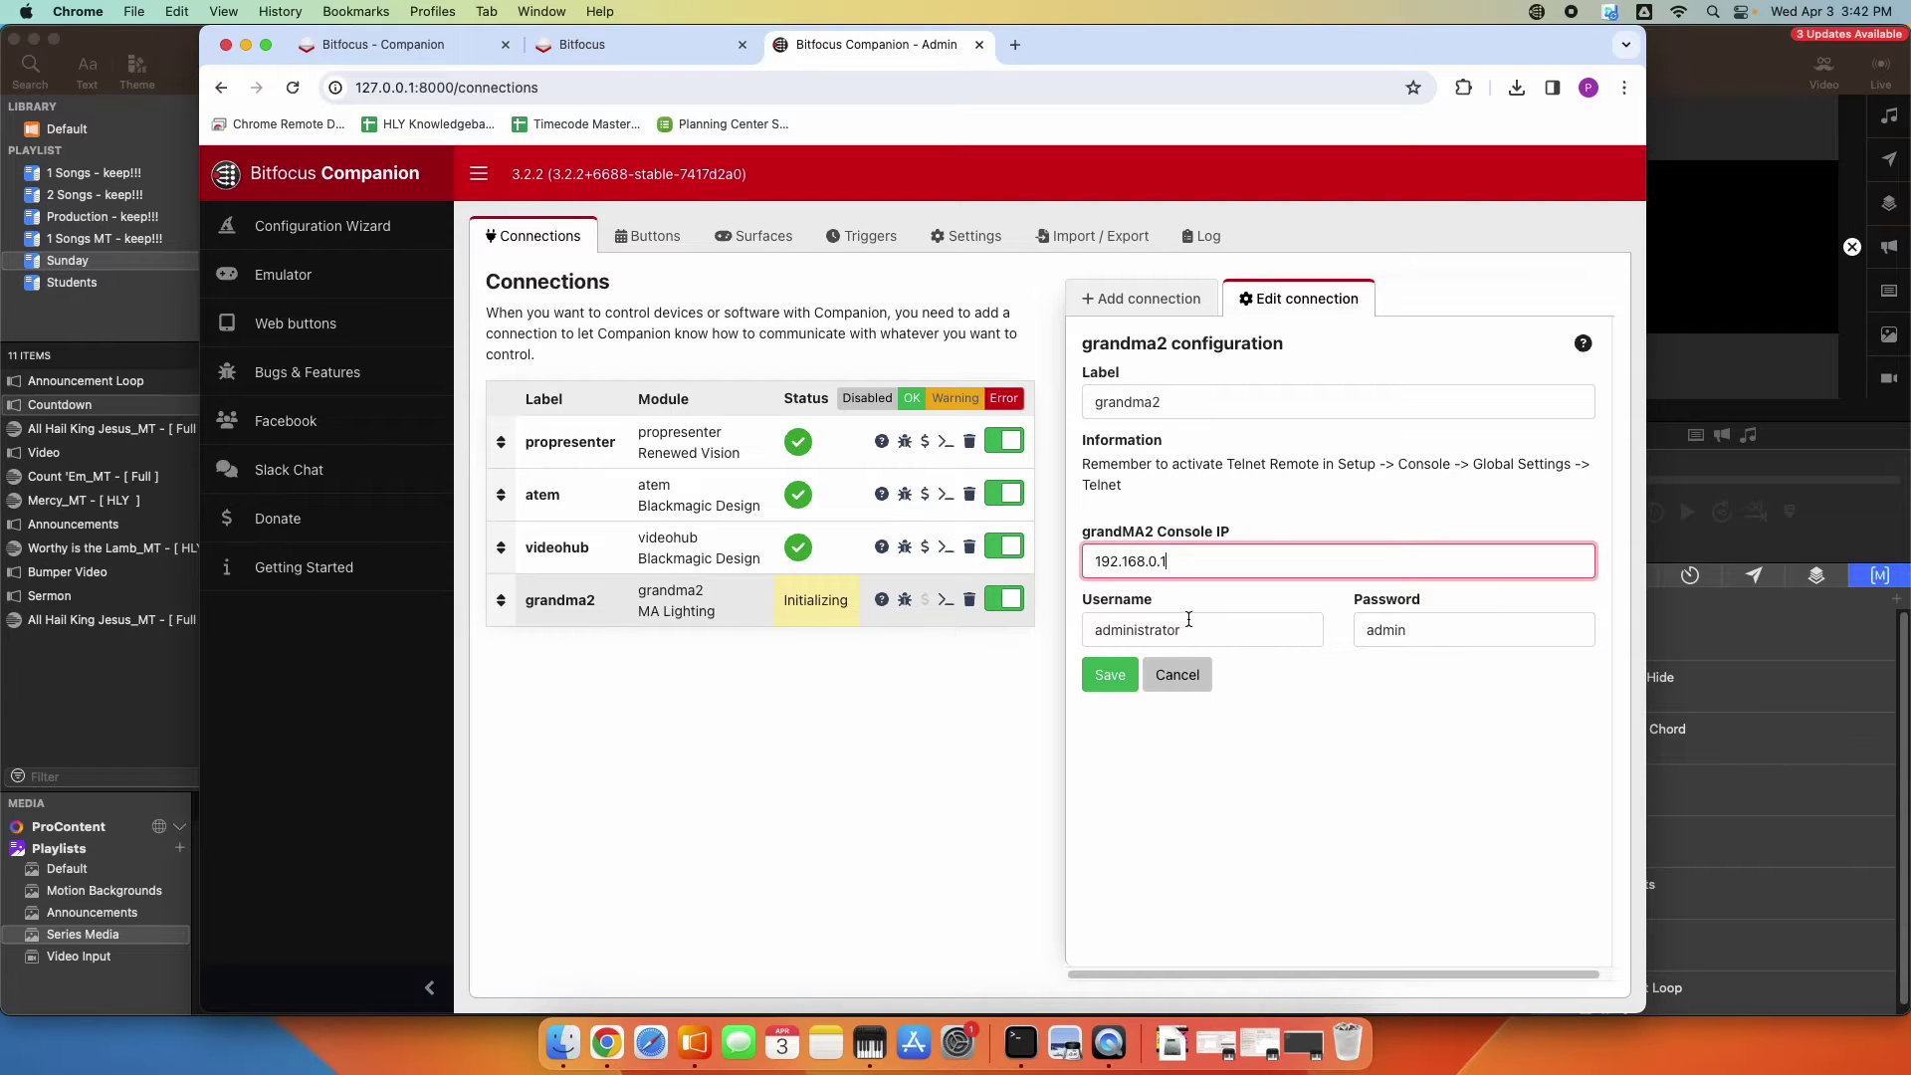
key(BackSpace)
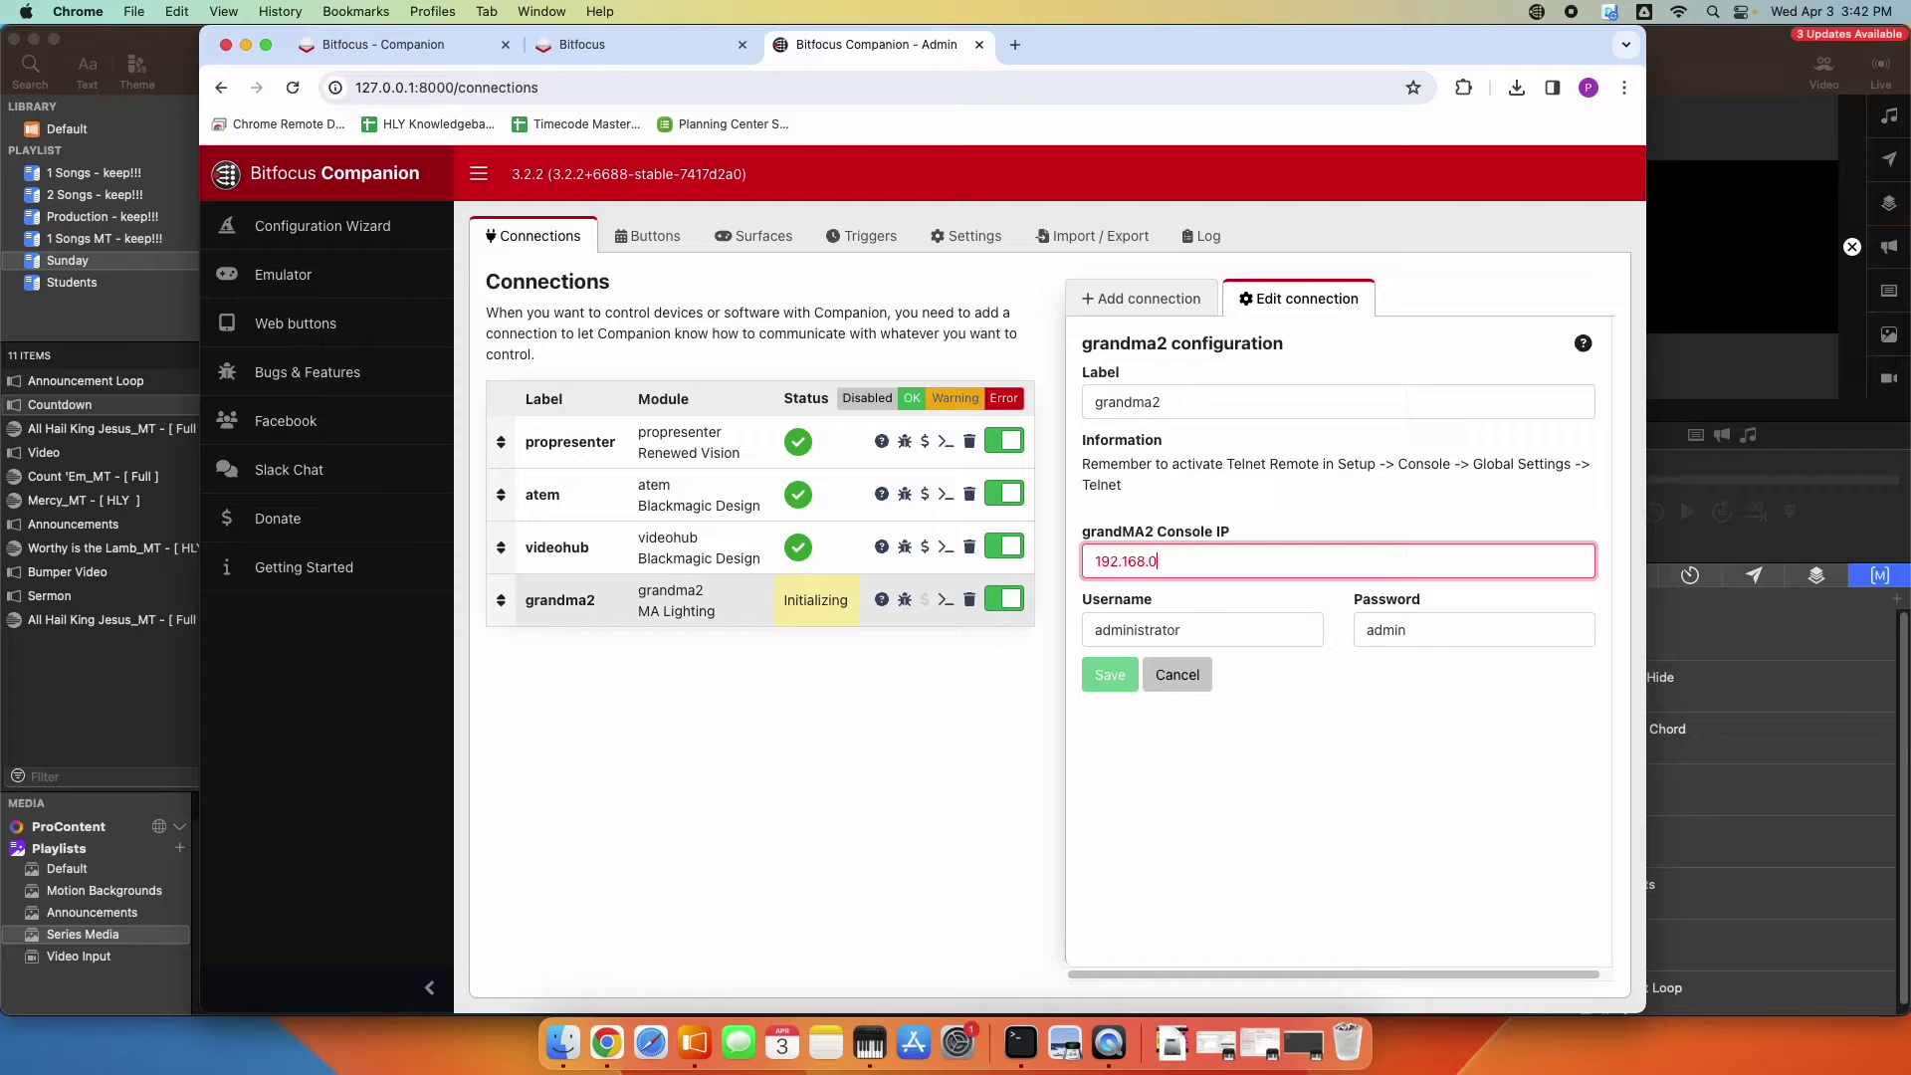
key(BackSpace)
text(1.50)
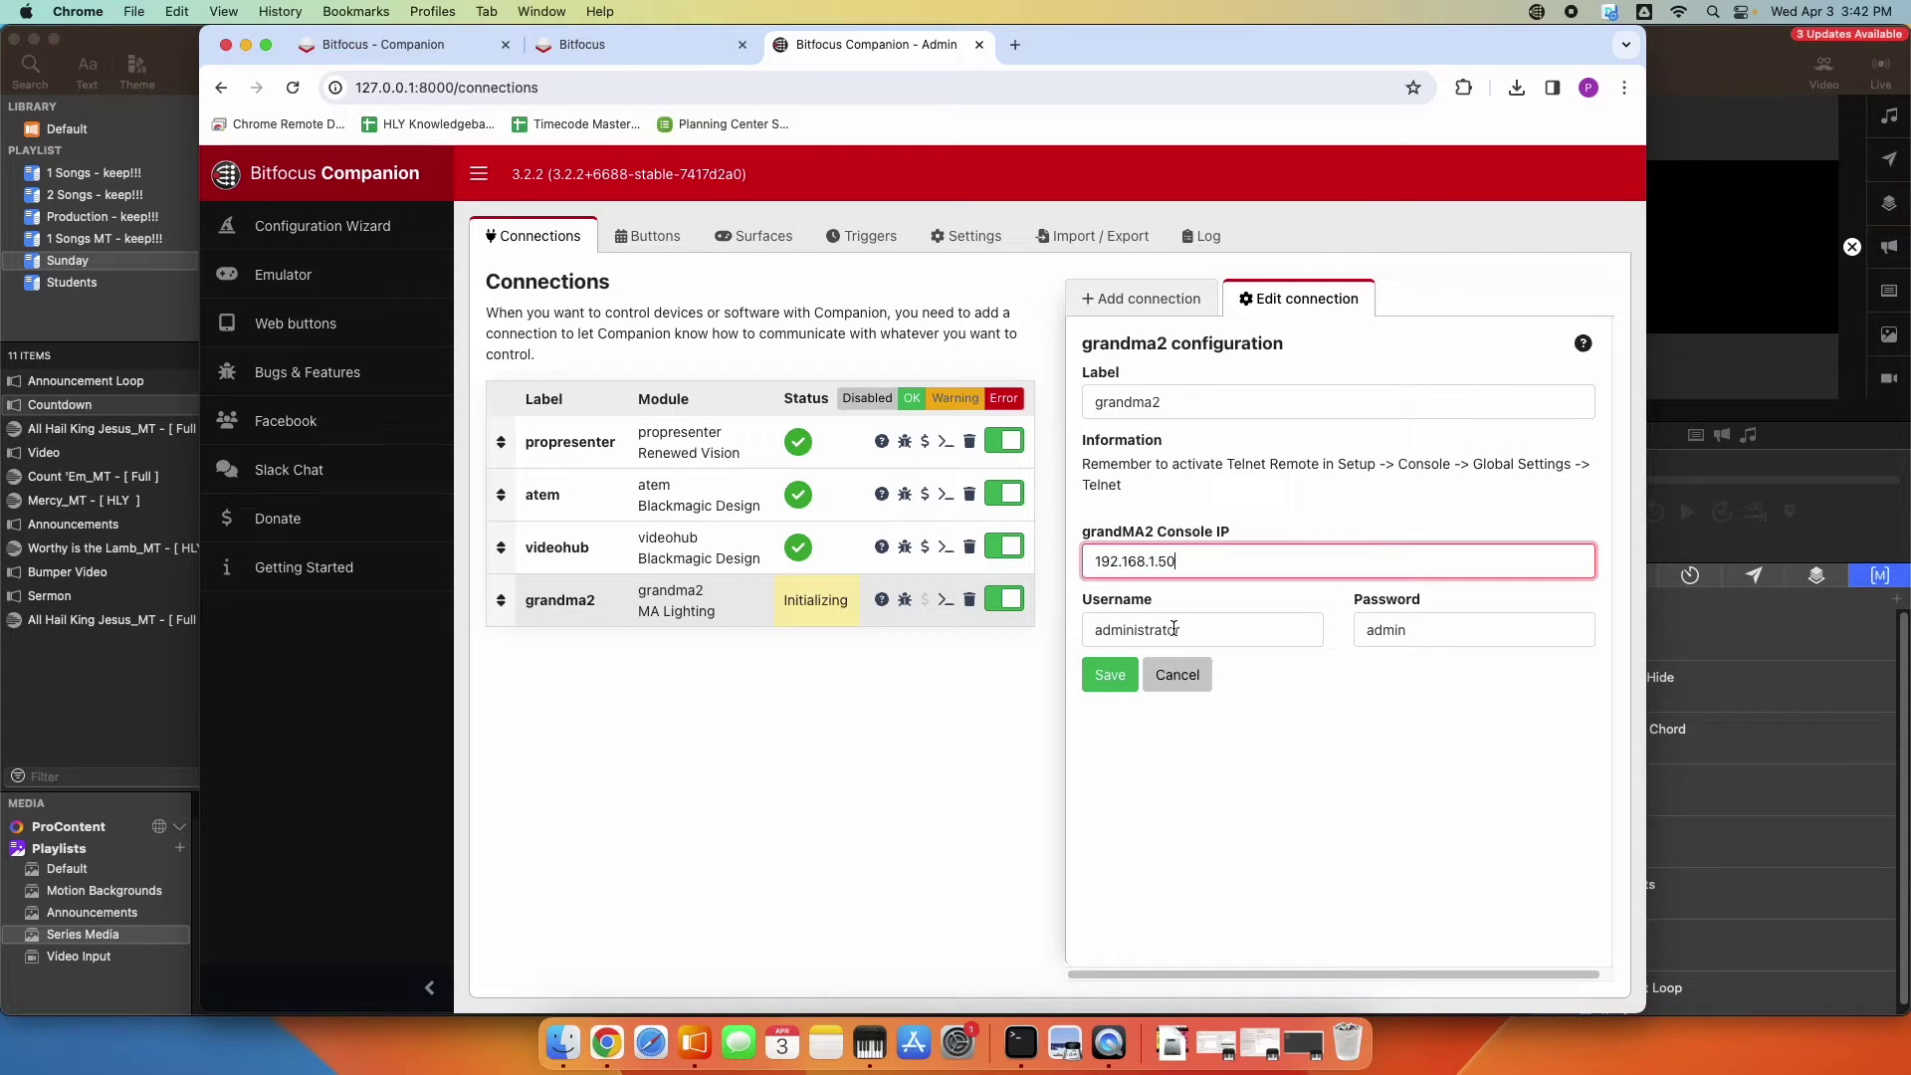
click(1124, 629)
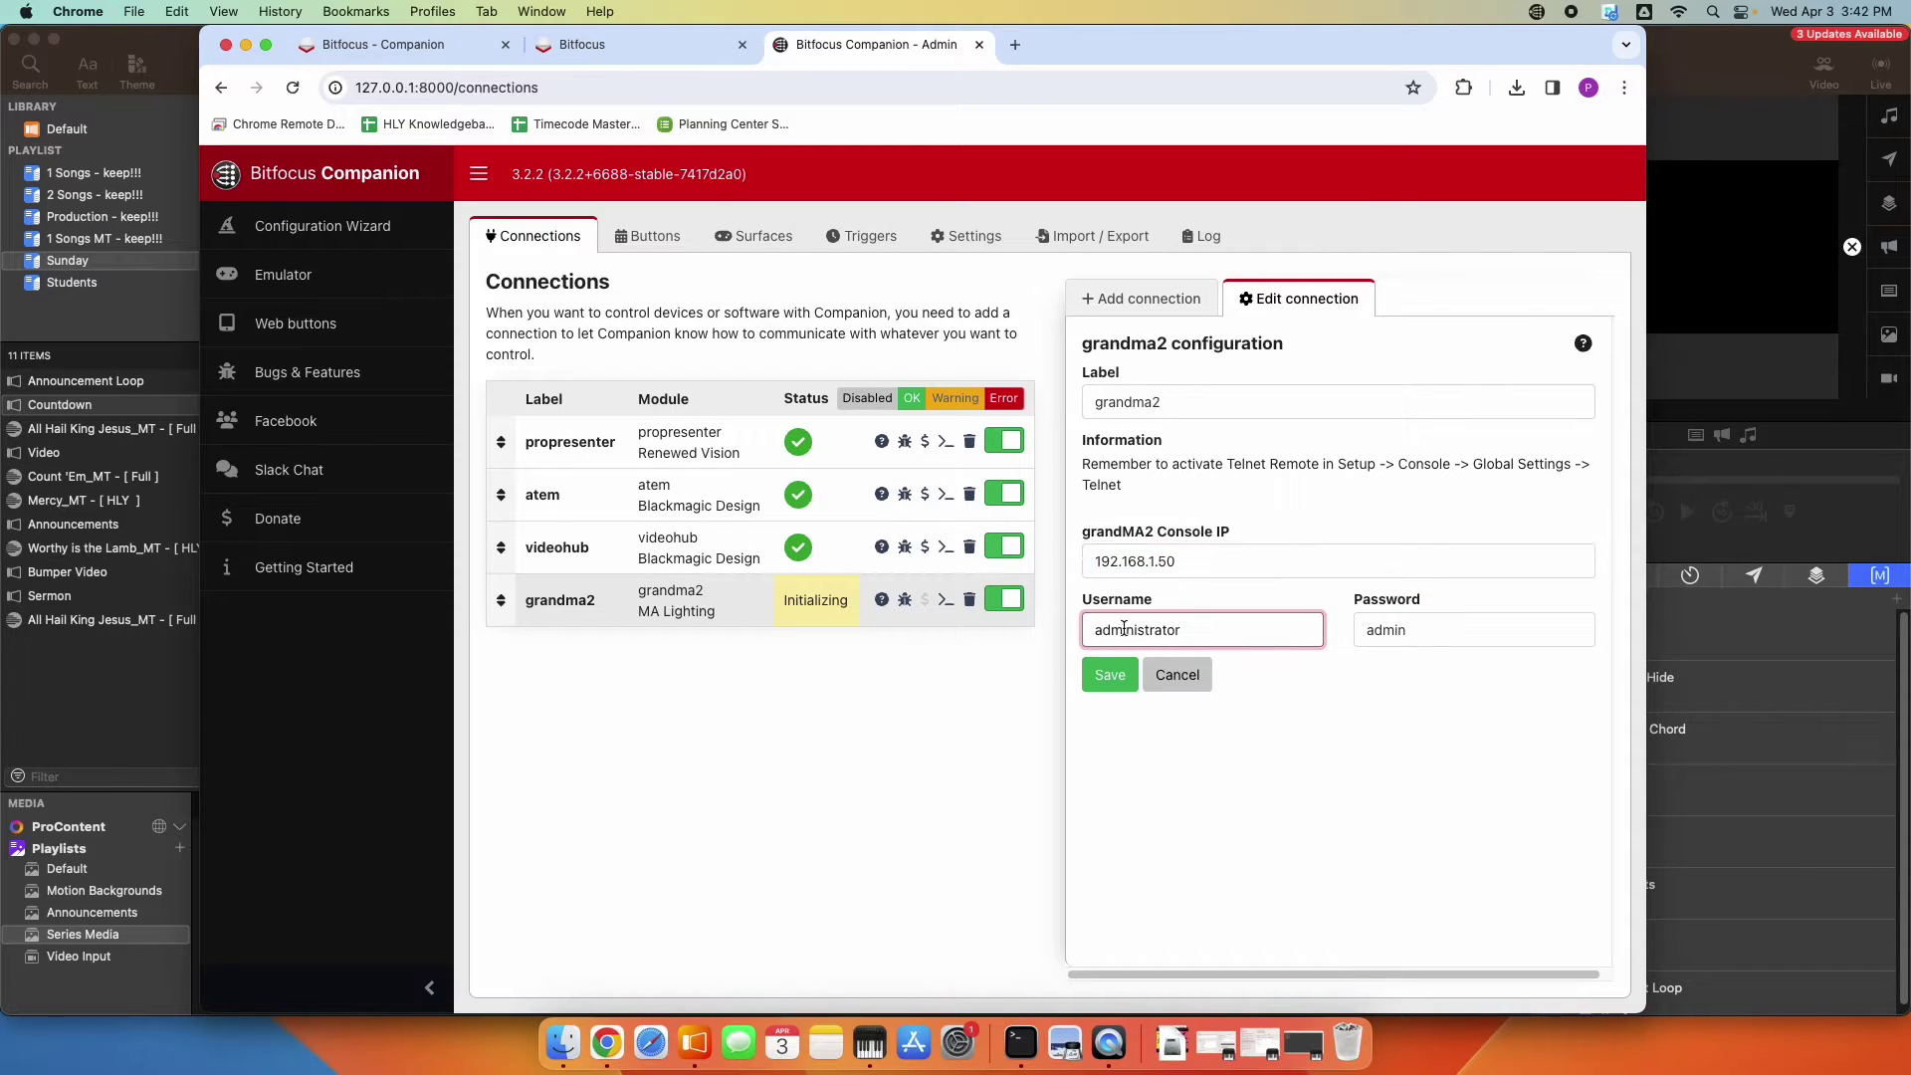
click(1387, 629)
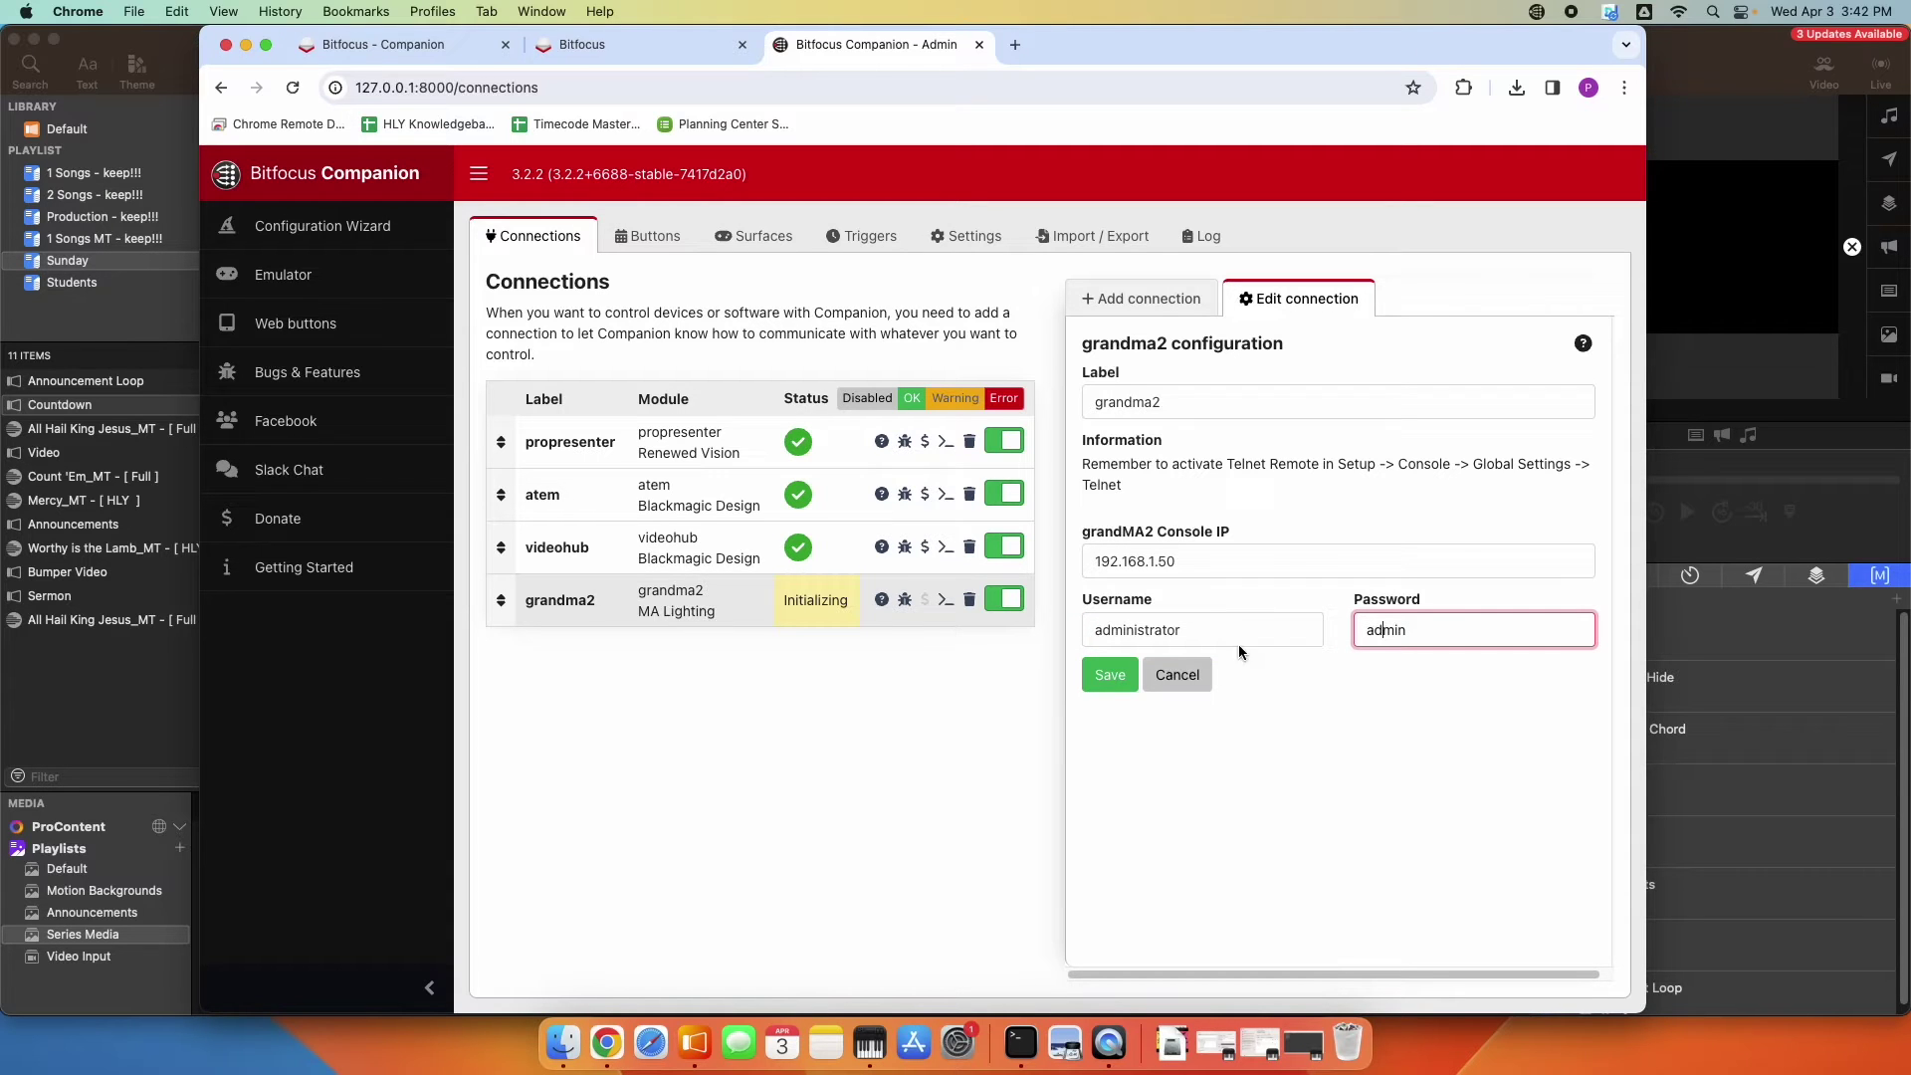
click(1113, 675)
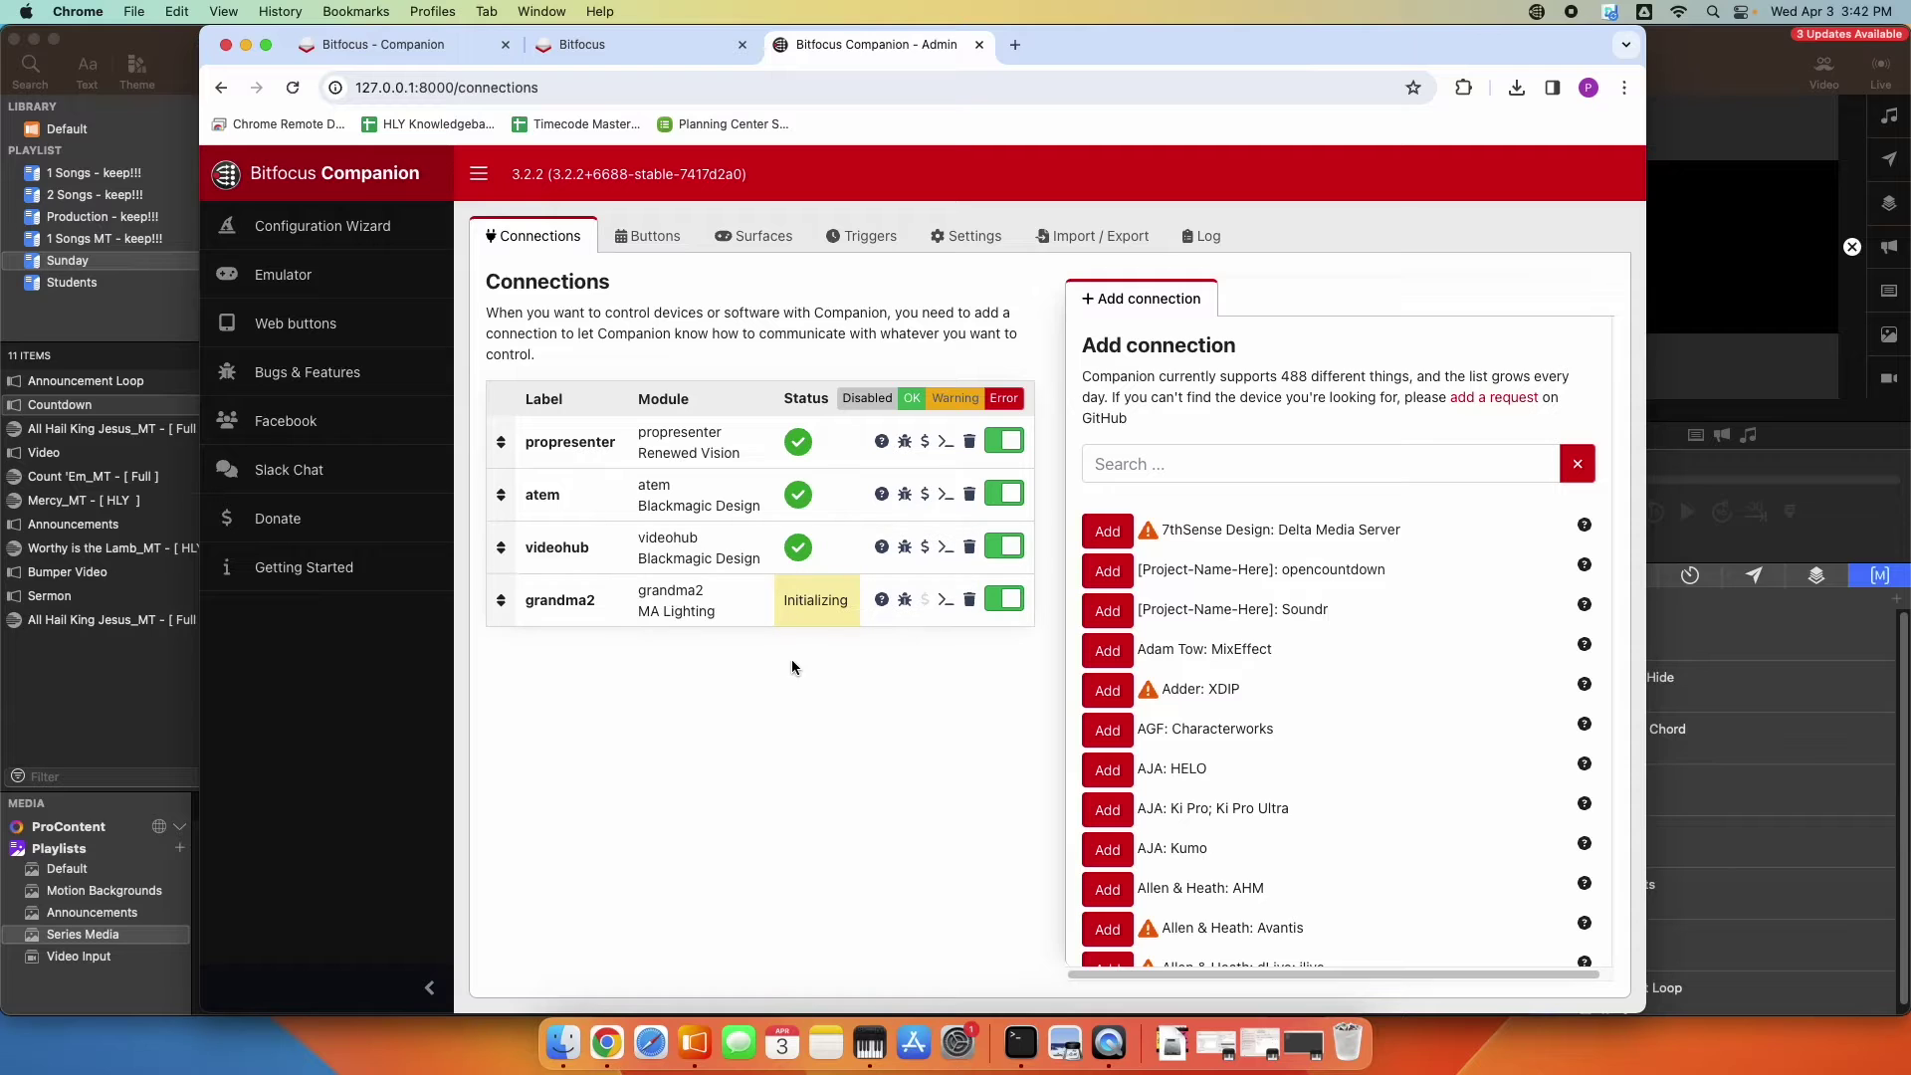
- Create a regular button in slot 0/1 of page 2 and label it "House 100%"
click(665, 249)
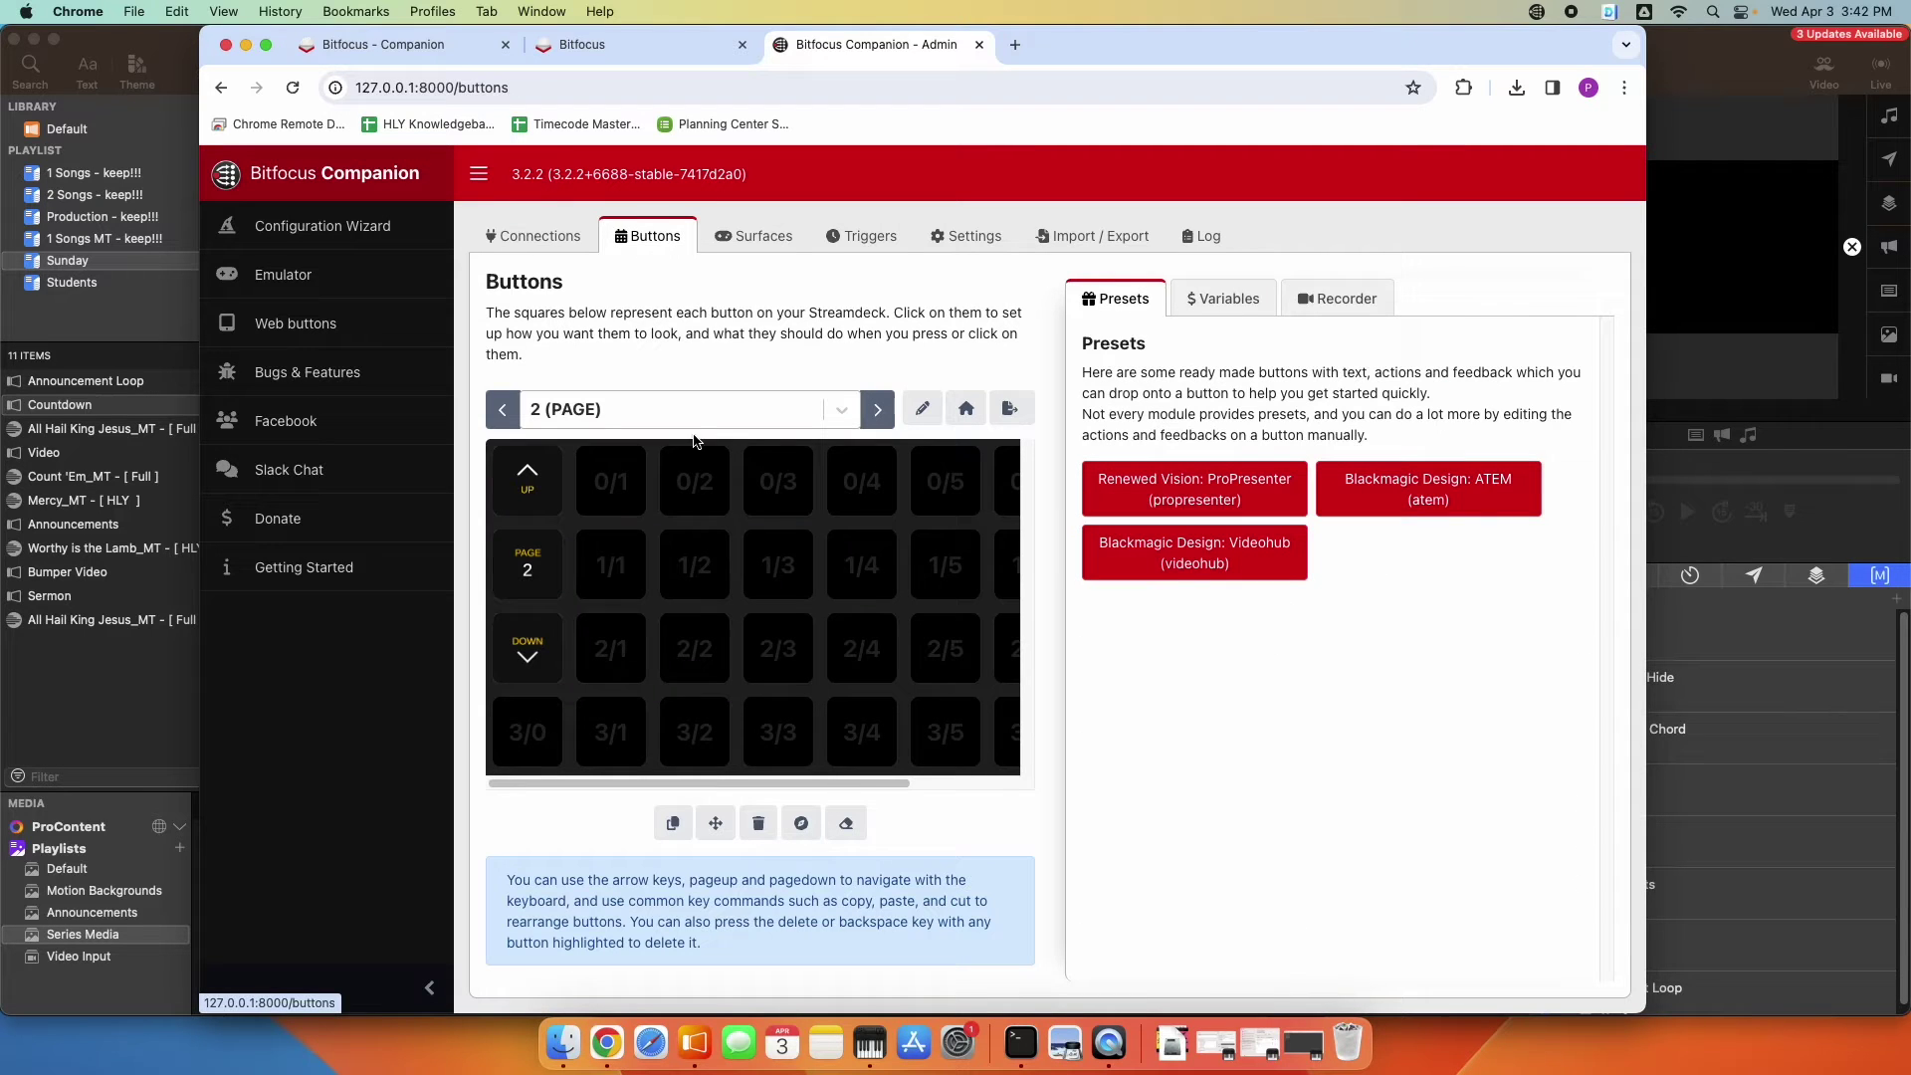
click(627, 514)
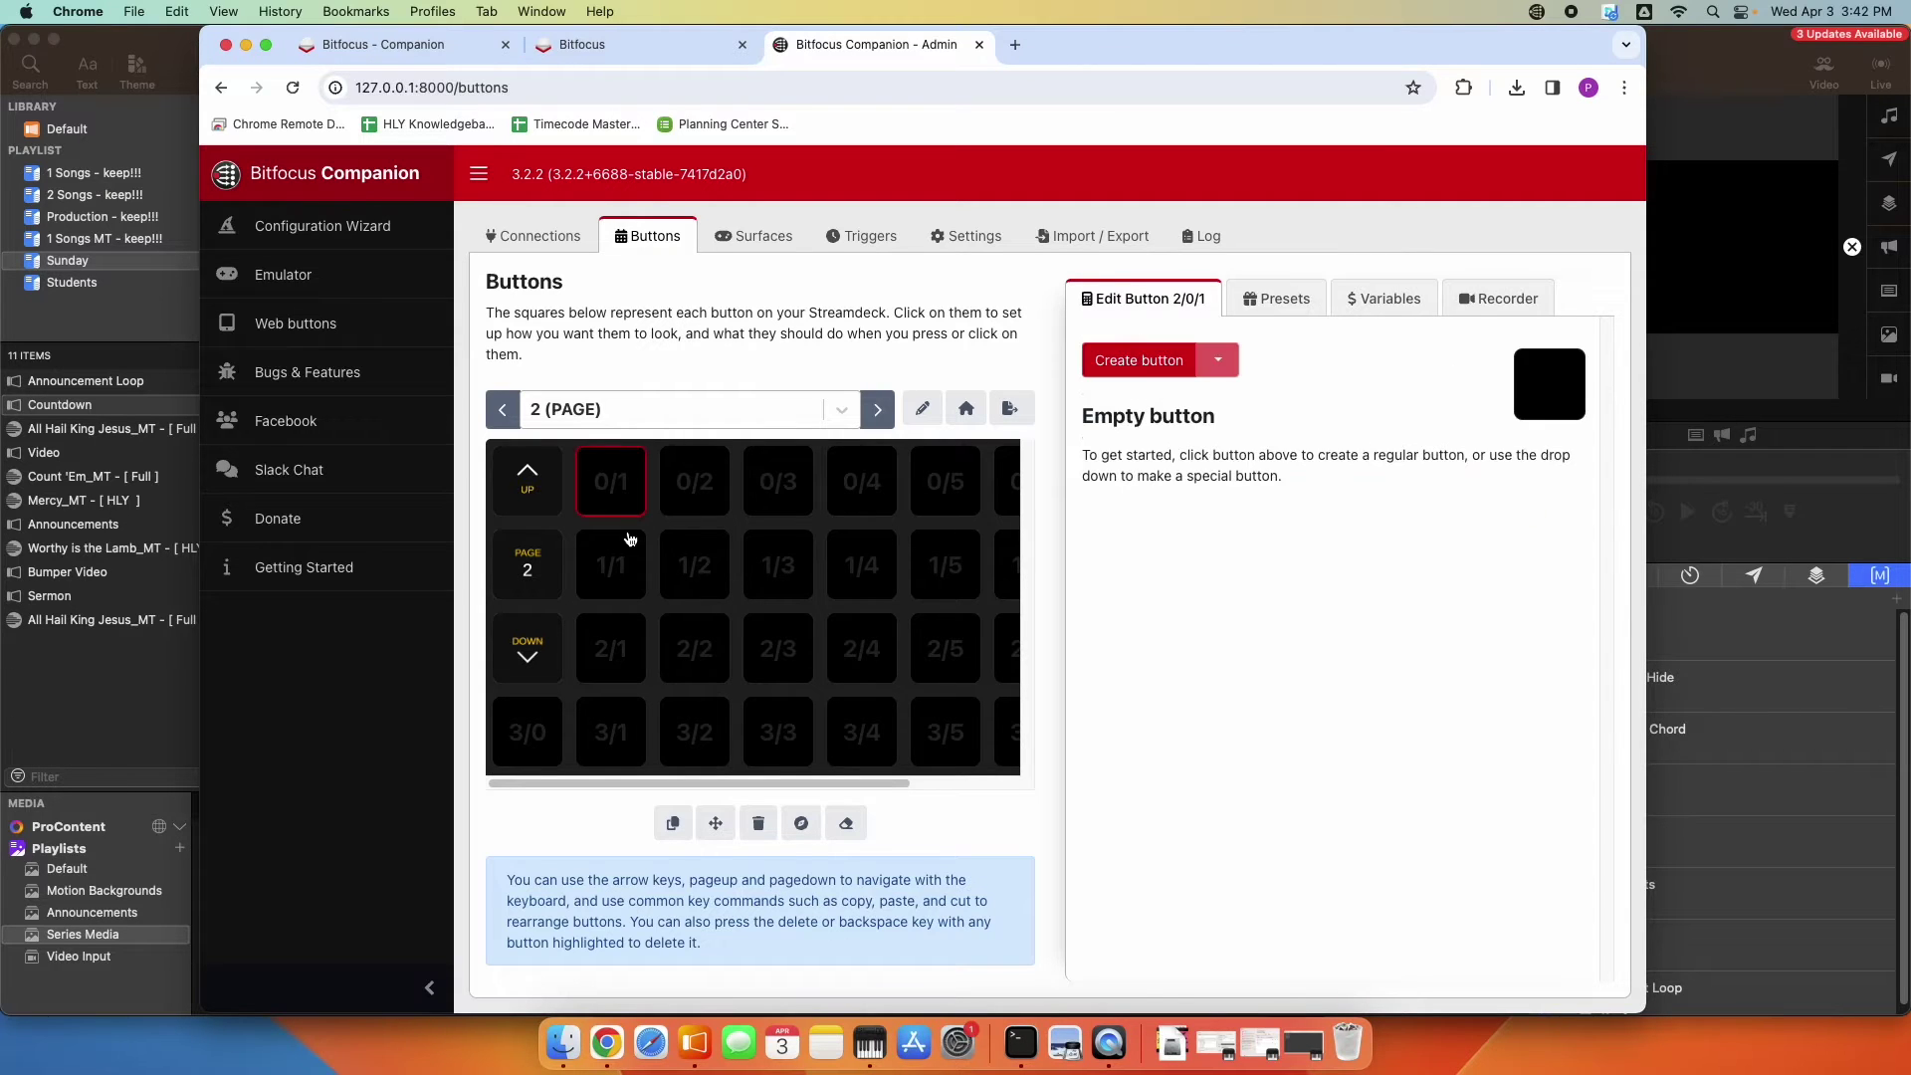
click(1118, 360)
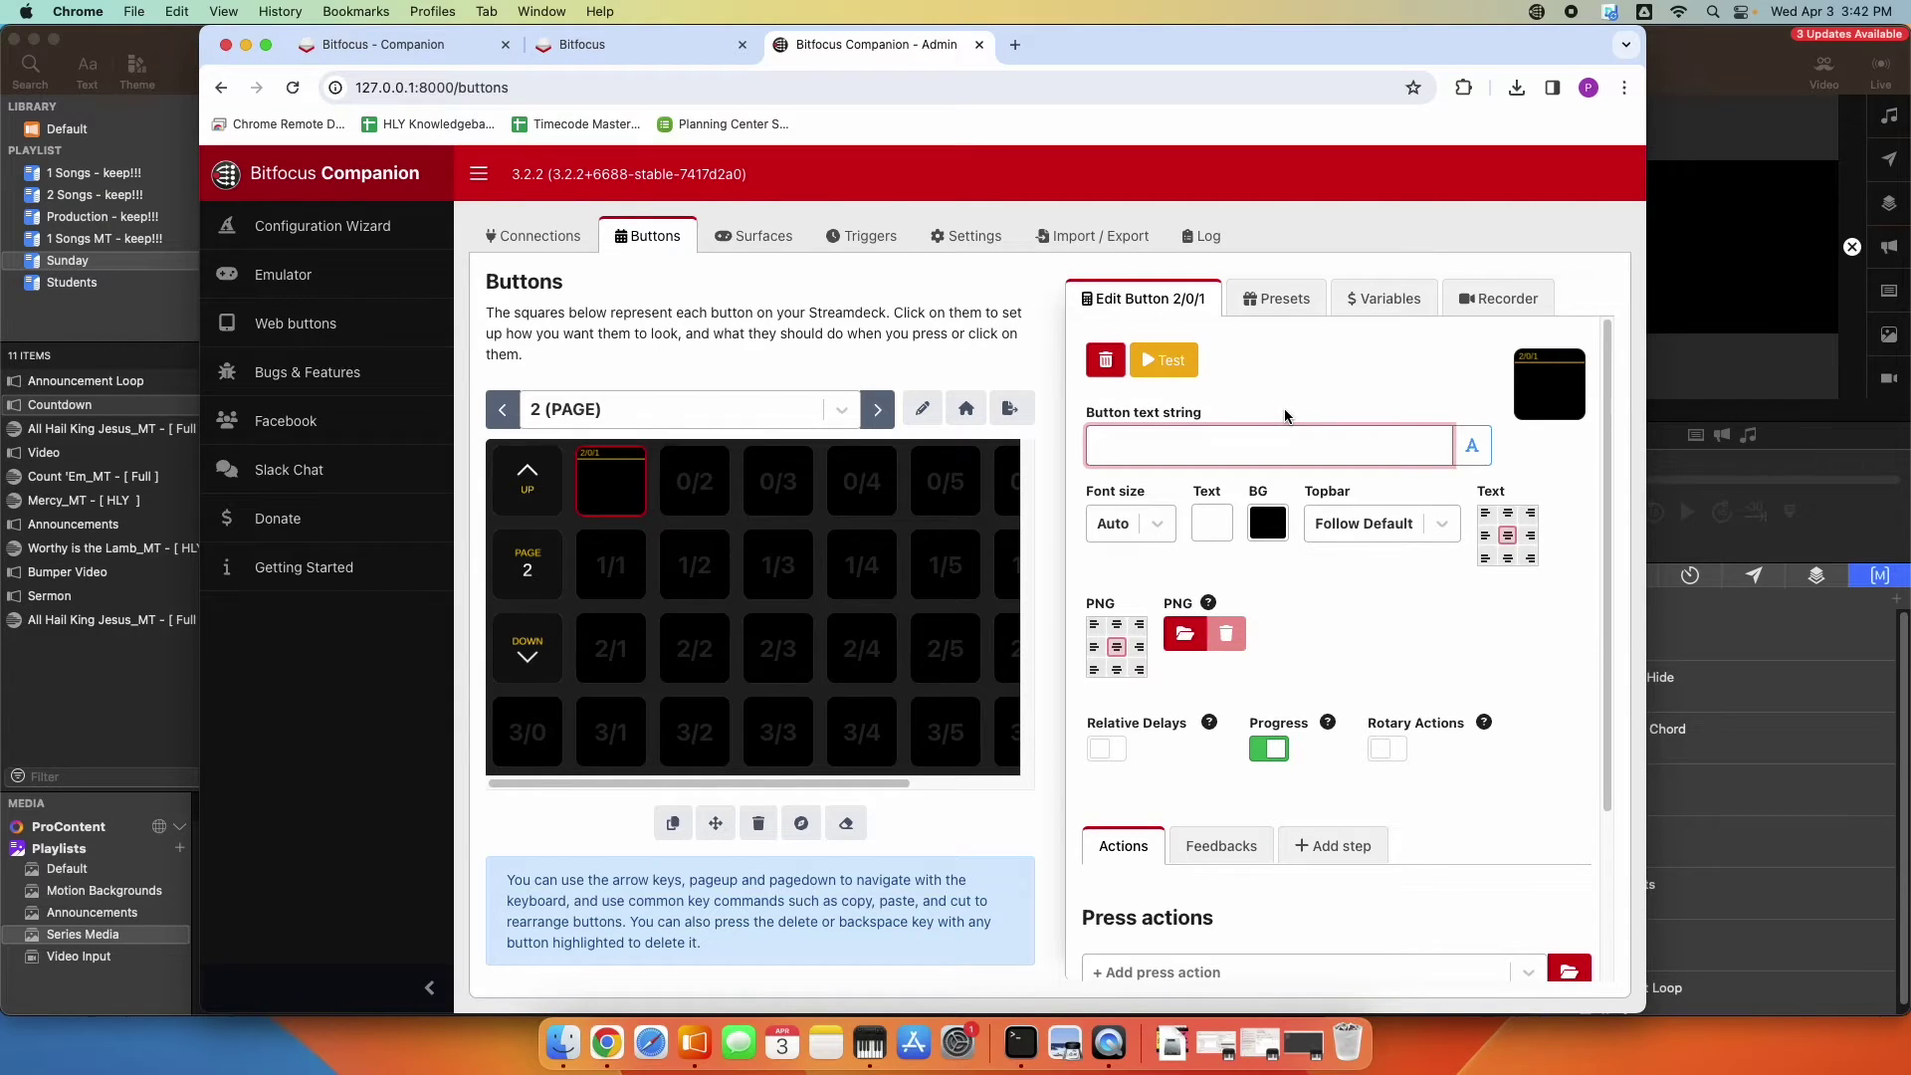
text(Hous)
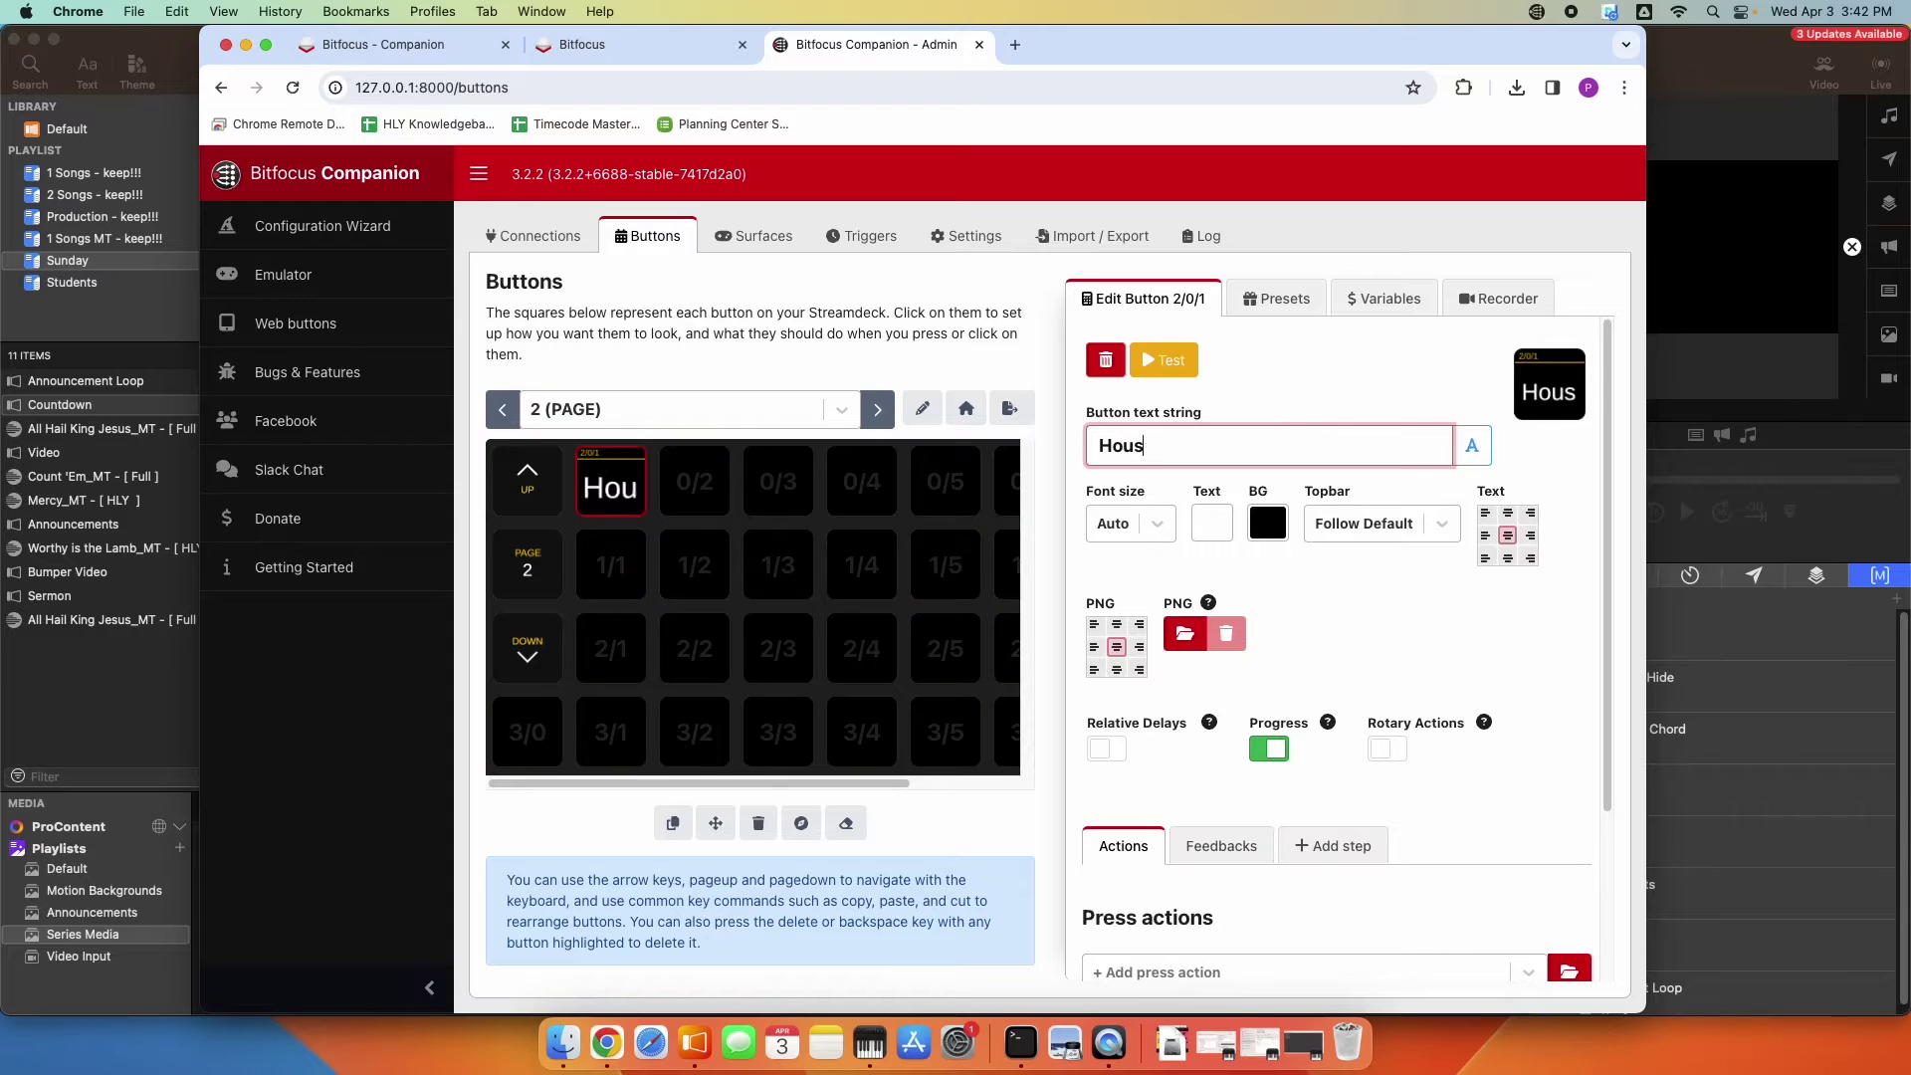
text(e 100)
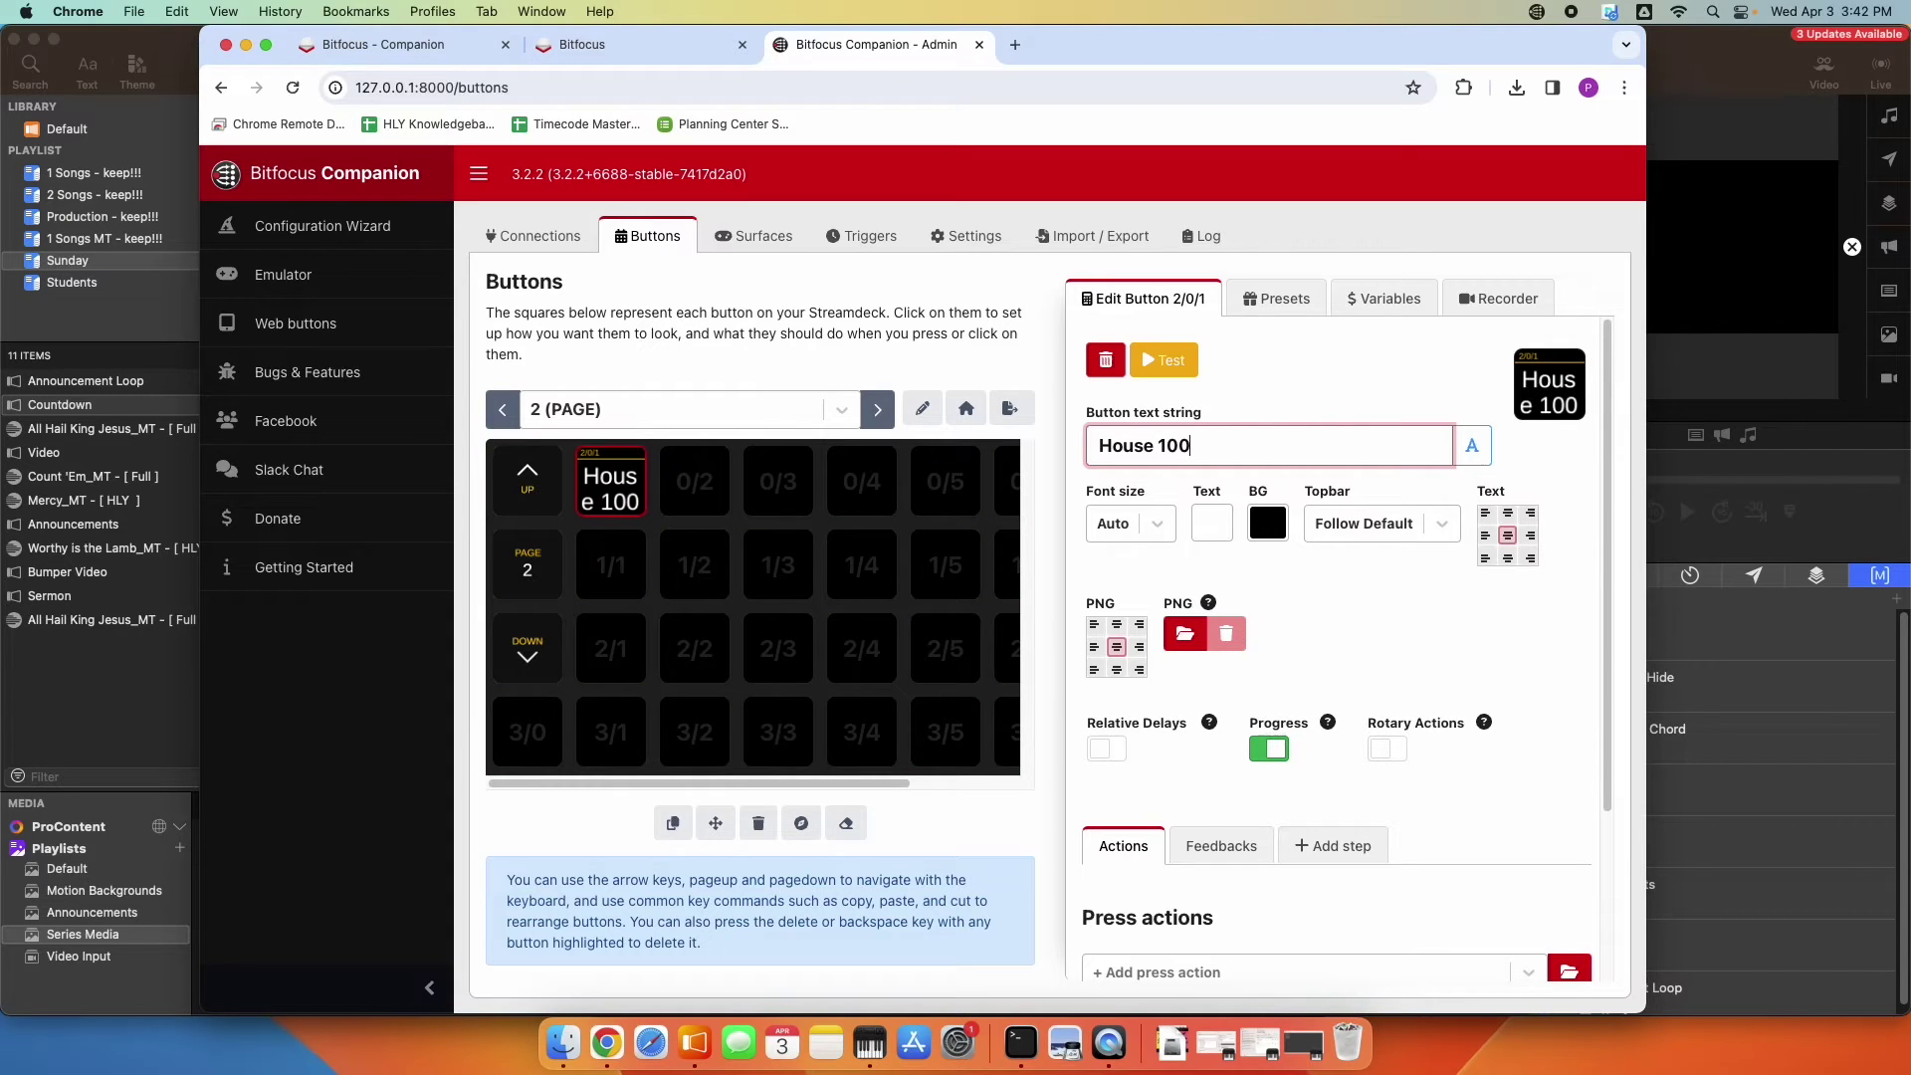
text(%)
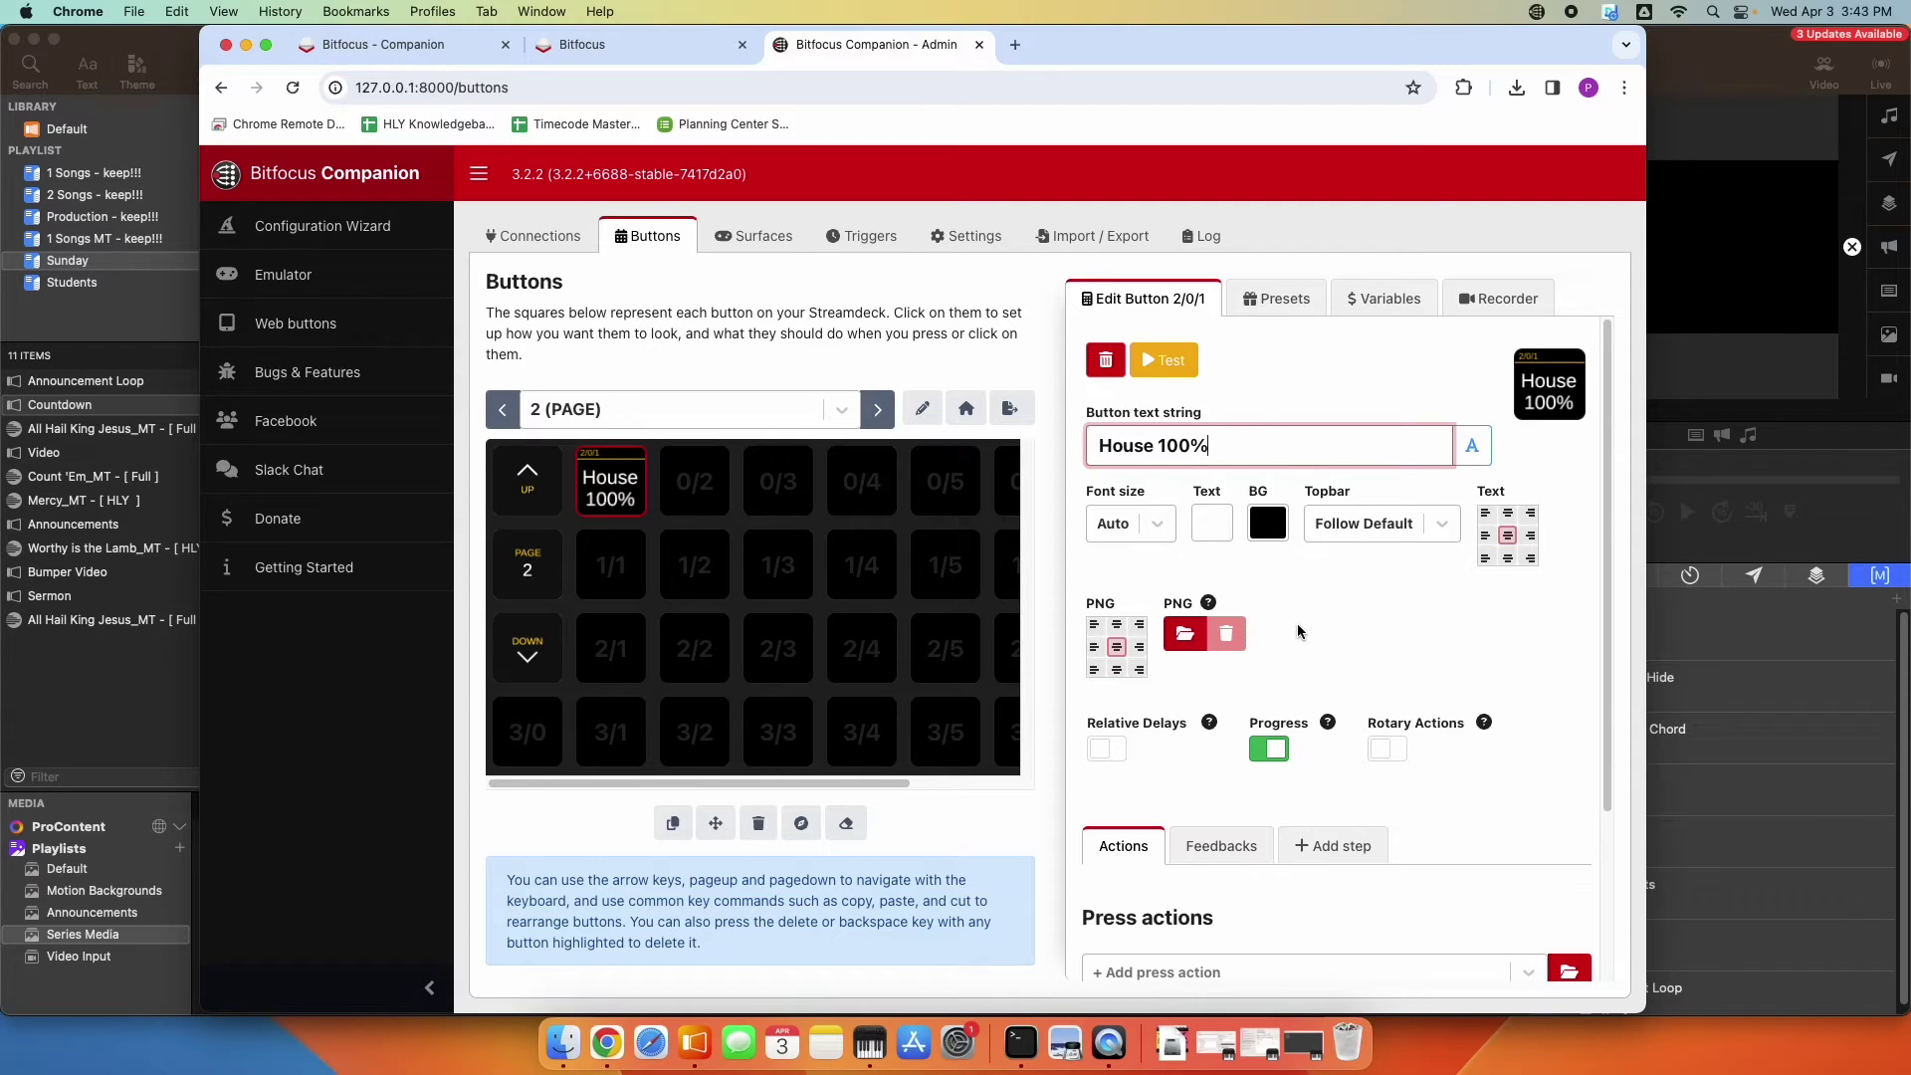
- Add a grandma2 Run Custom Command press action to the House 100% button
scroll(1304, 624, down, 3)
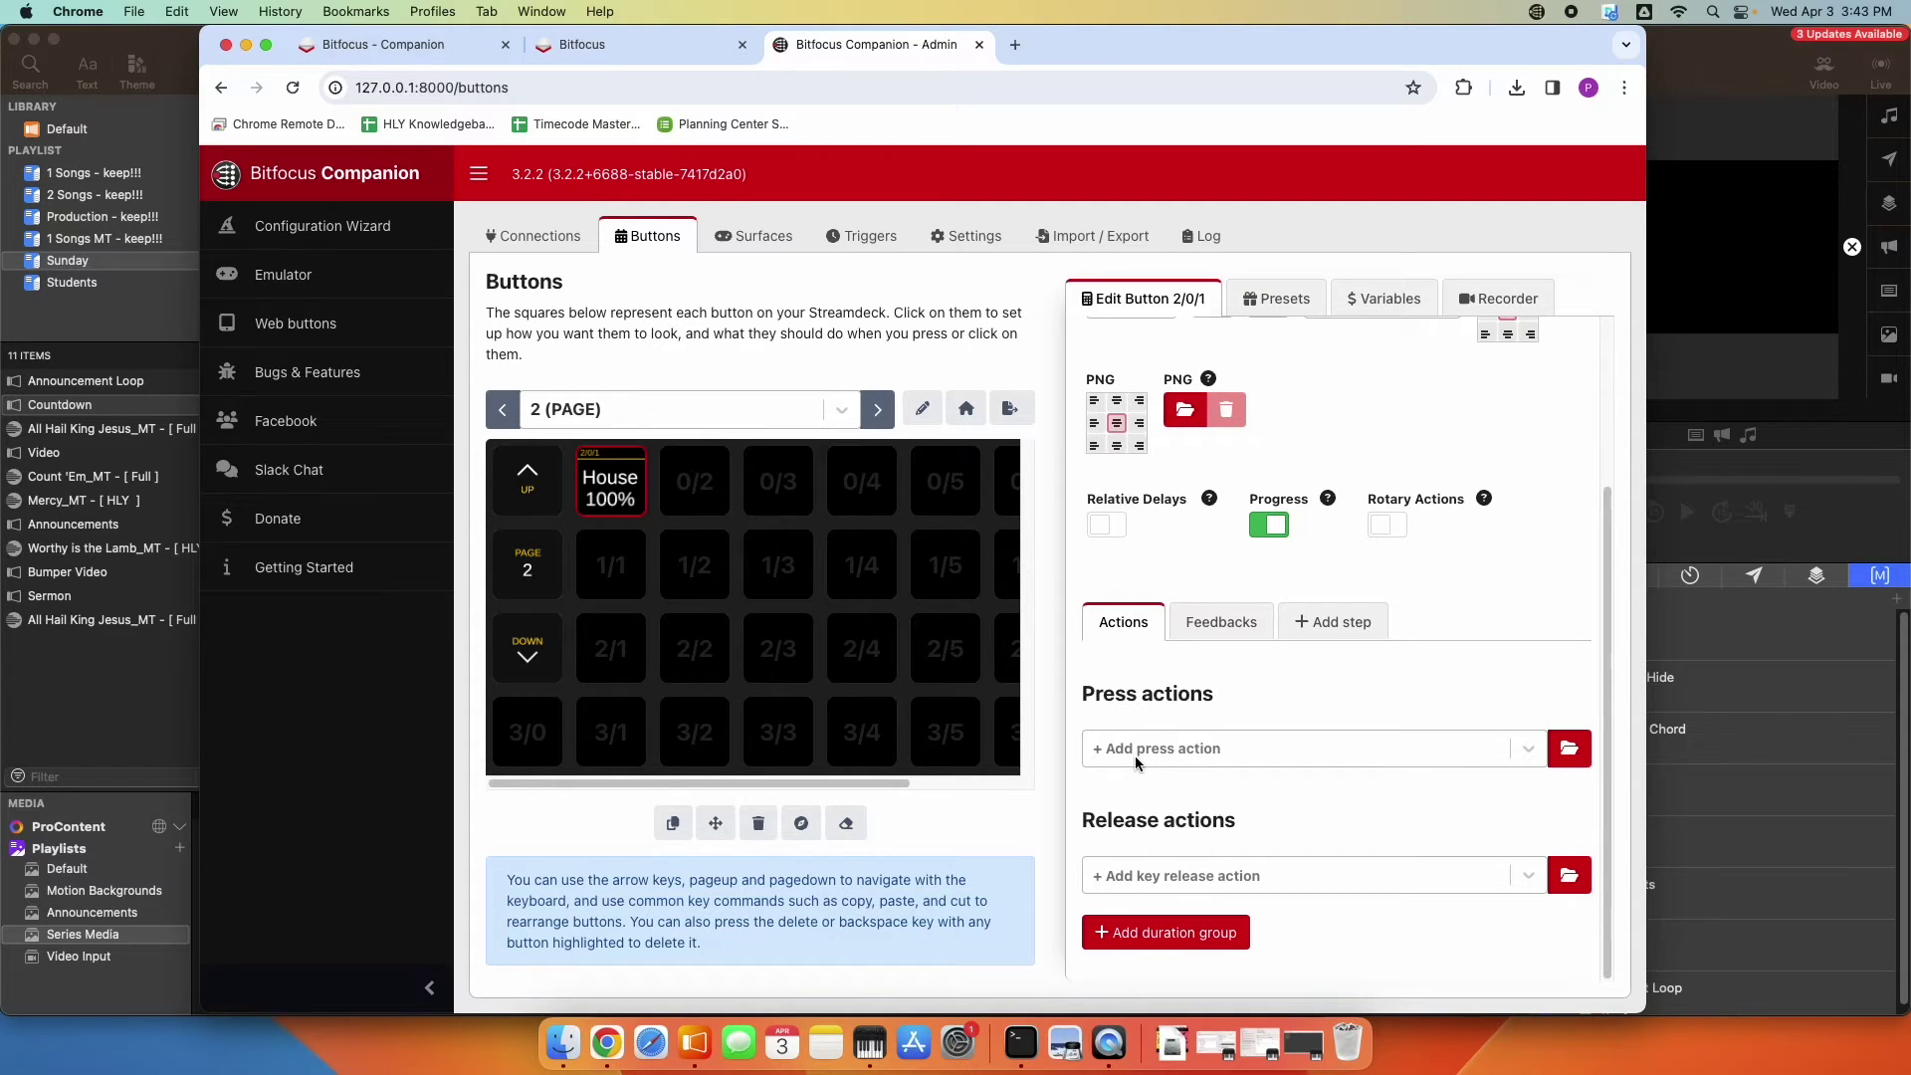
click(1569, 749)
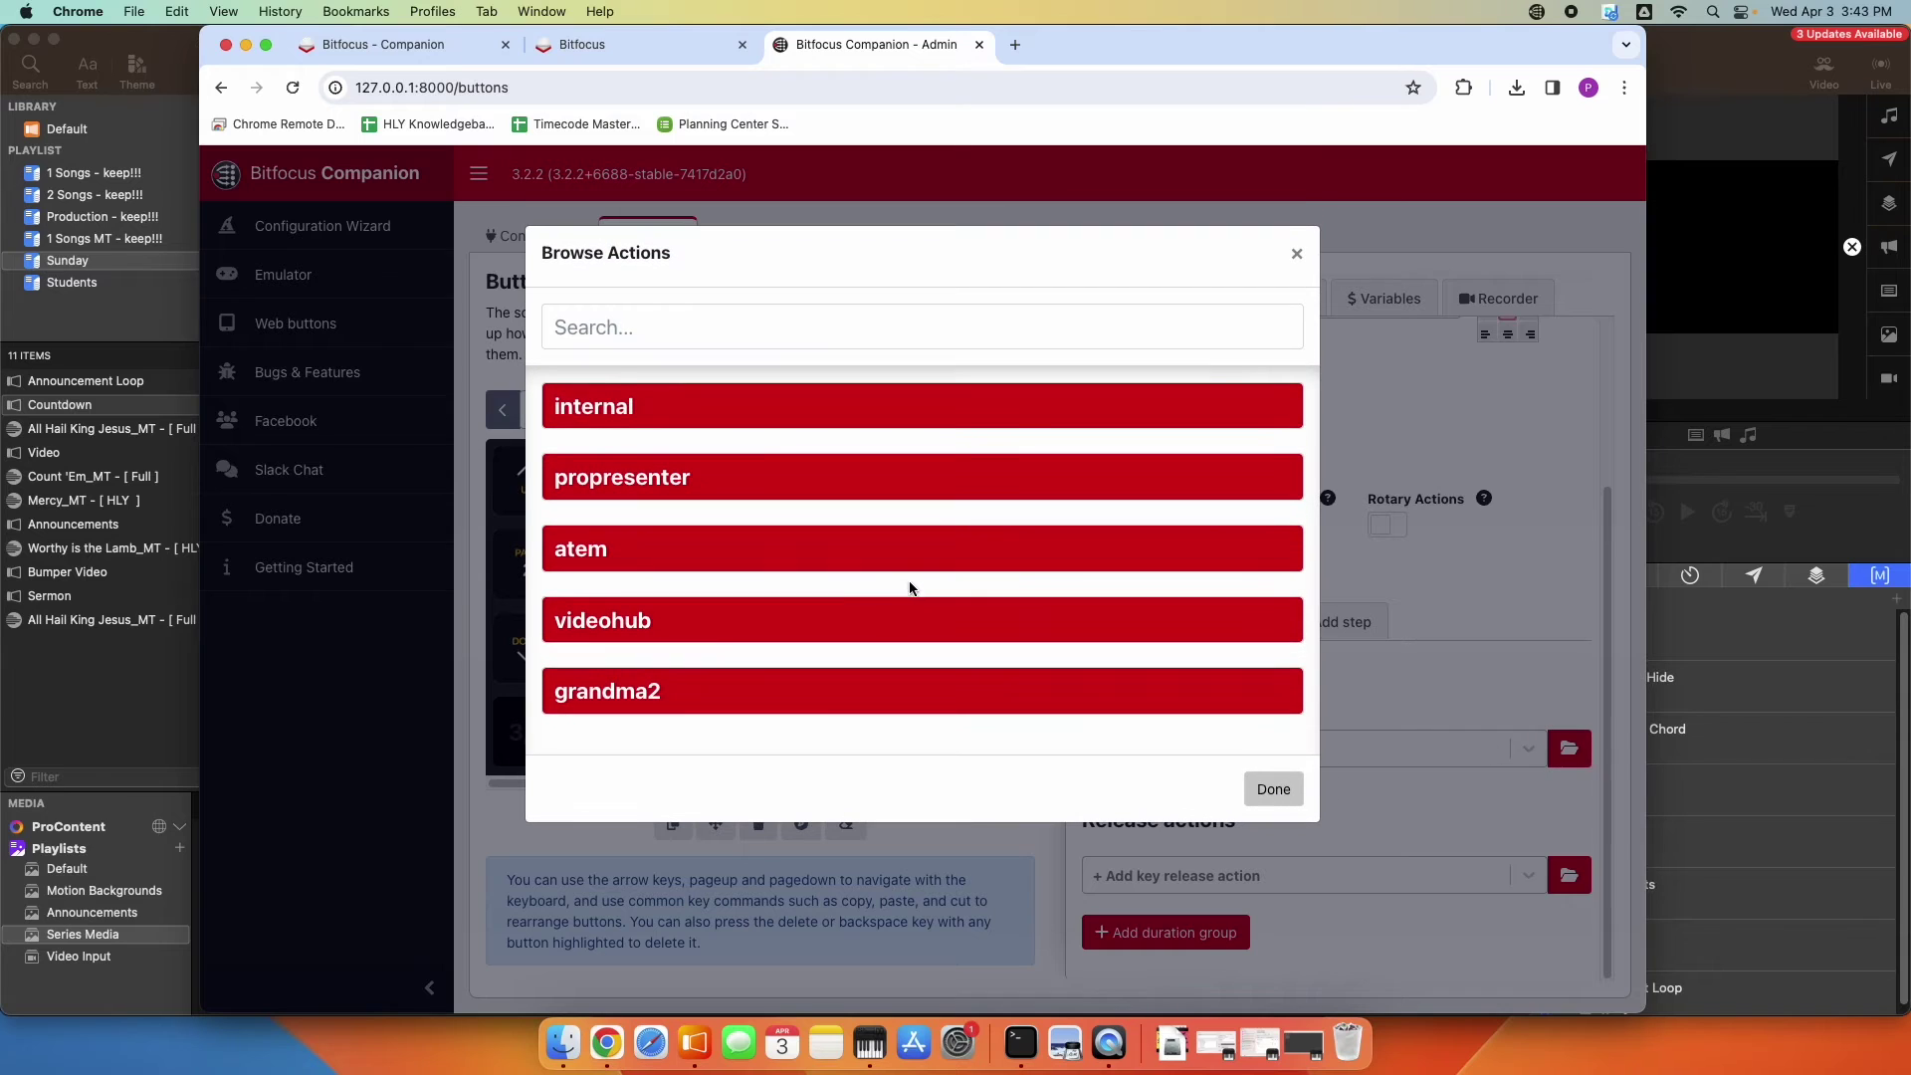
click(633, 694)
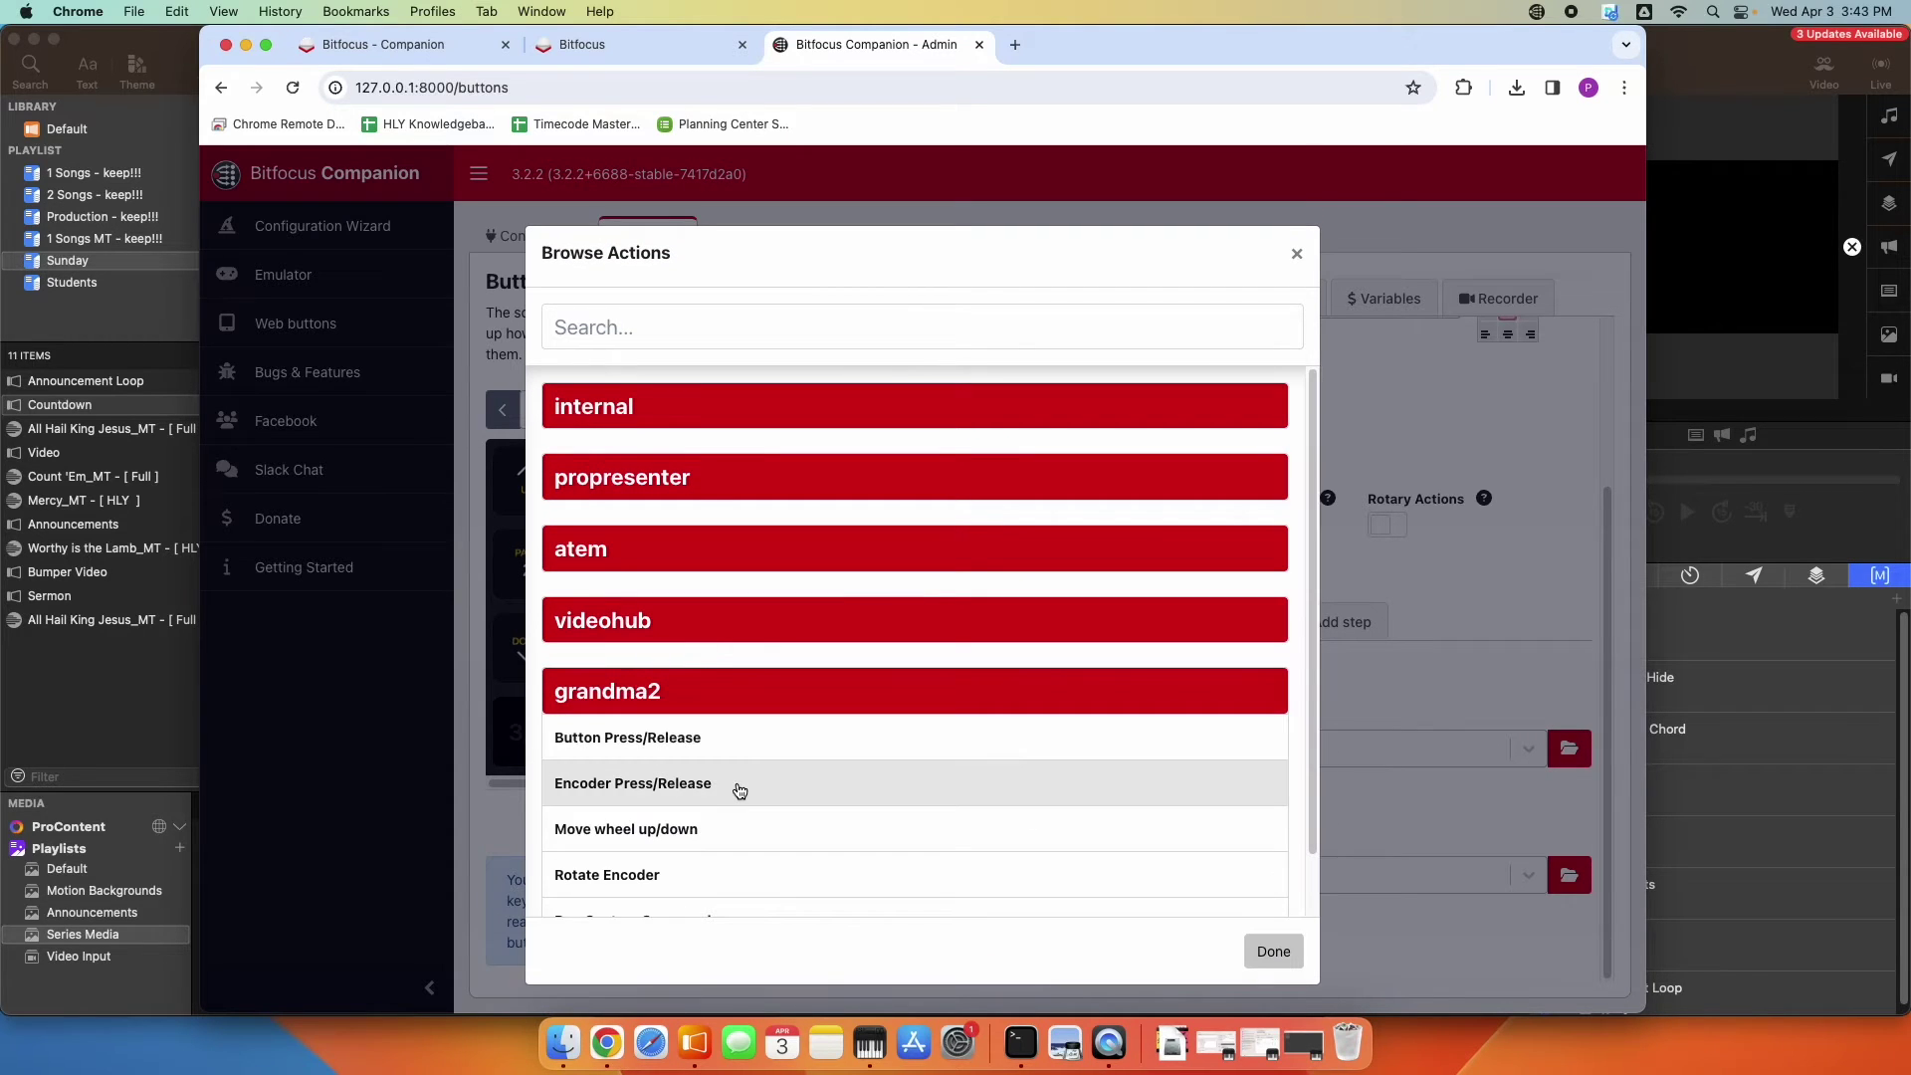
scroll(775, 800, down, 2)
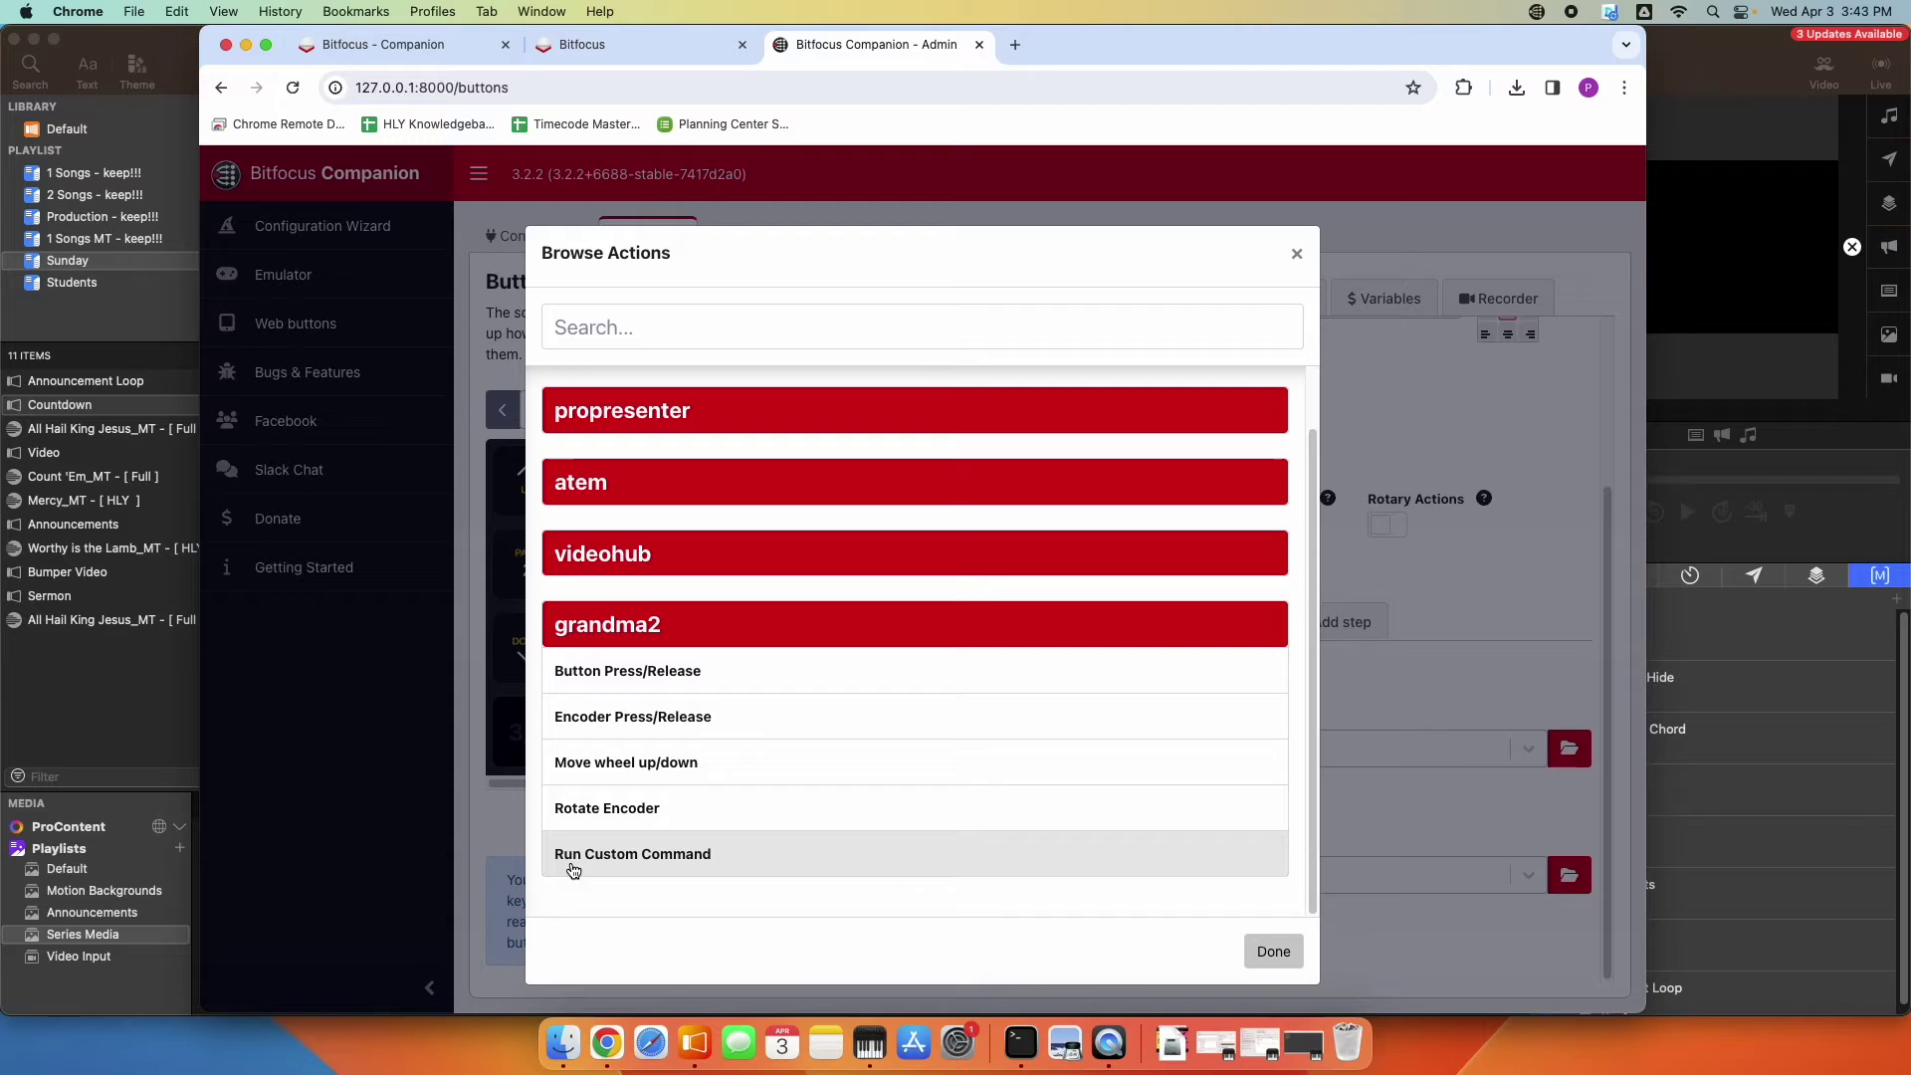
click(637, 858)
click(1271, 948)
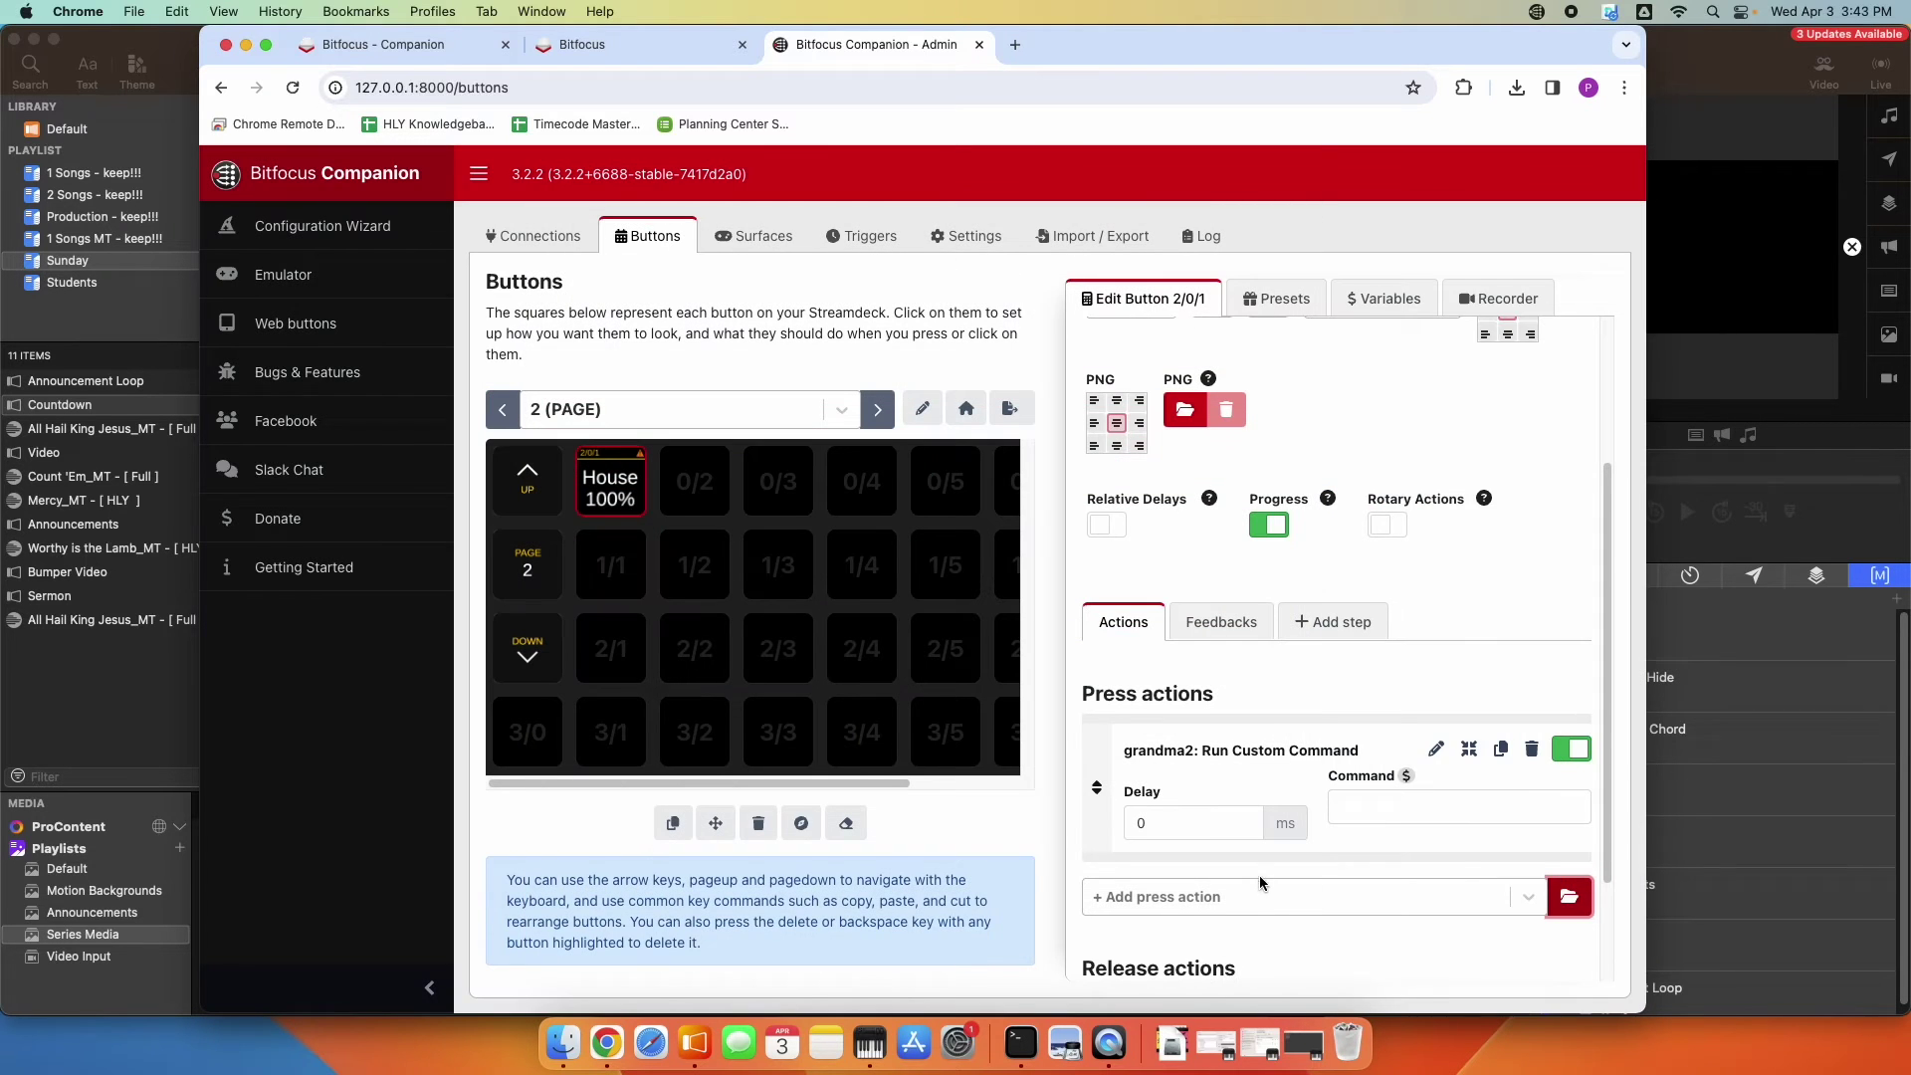
- Enter "goto ex 1.9 cue 1" as the command of the button's grandma2 press action
scroll(1260, 872, down, 3)
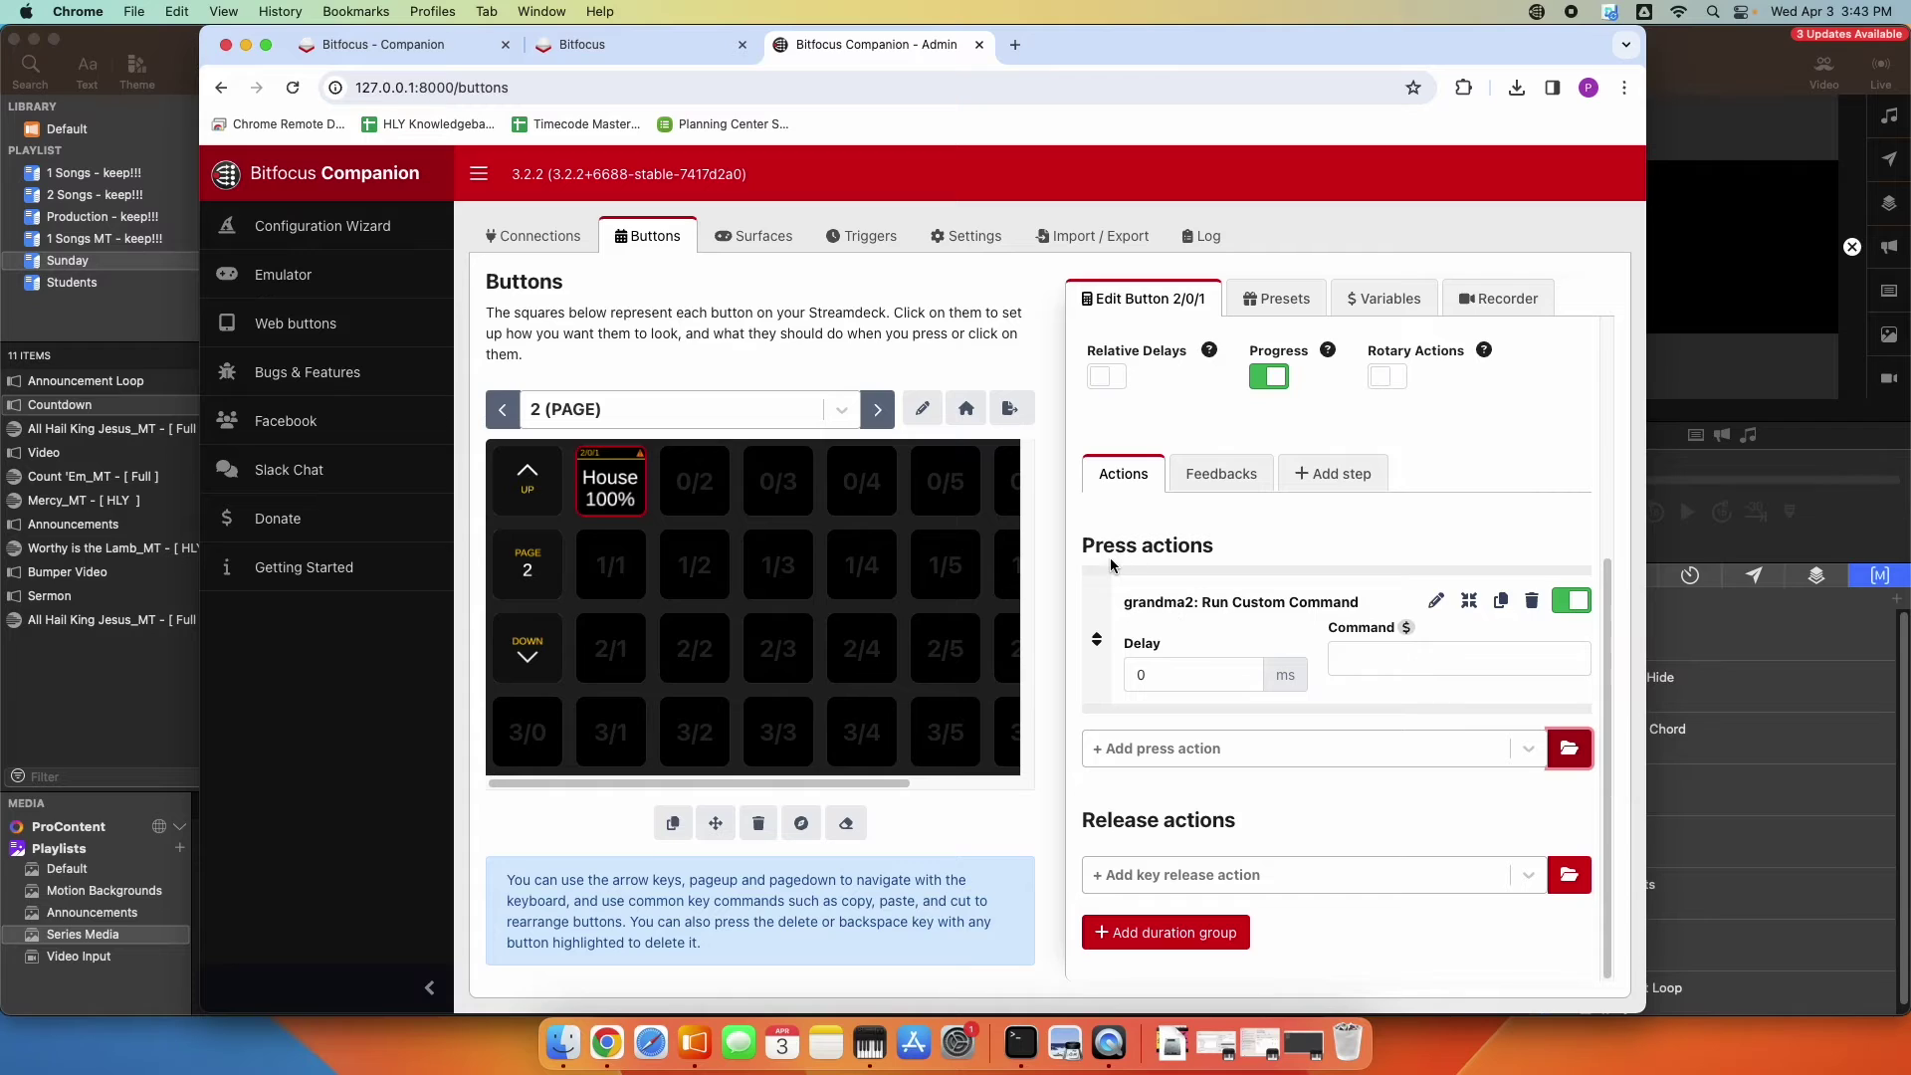
drag(1131, 601, 1340, 594)
click(1342, 661)
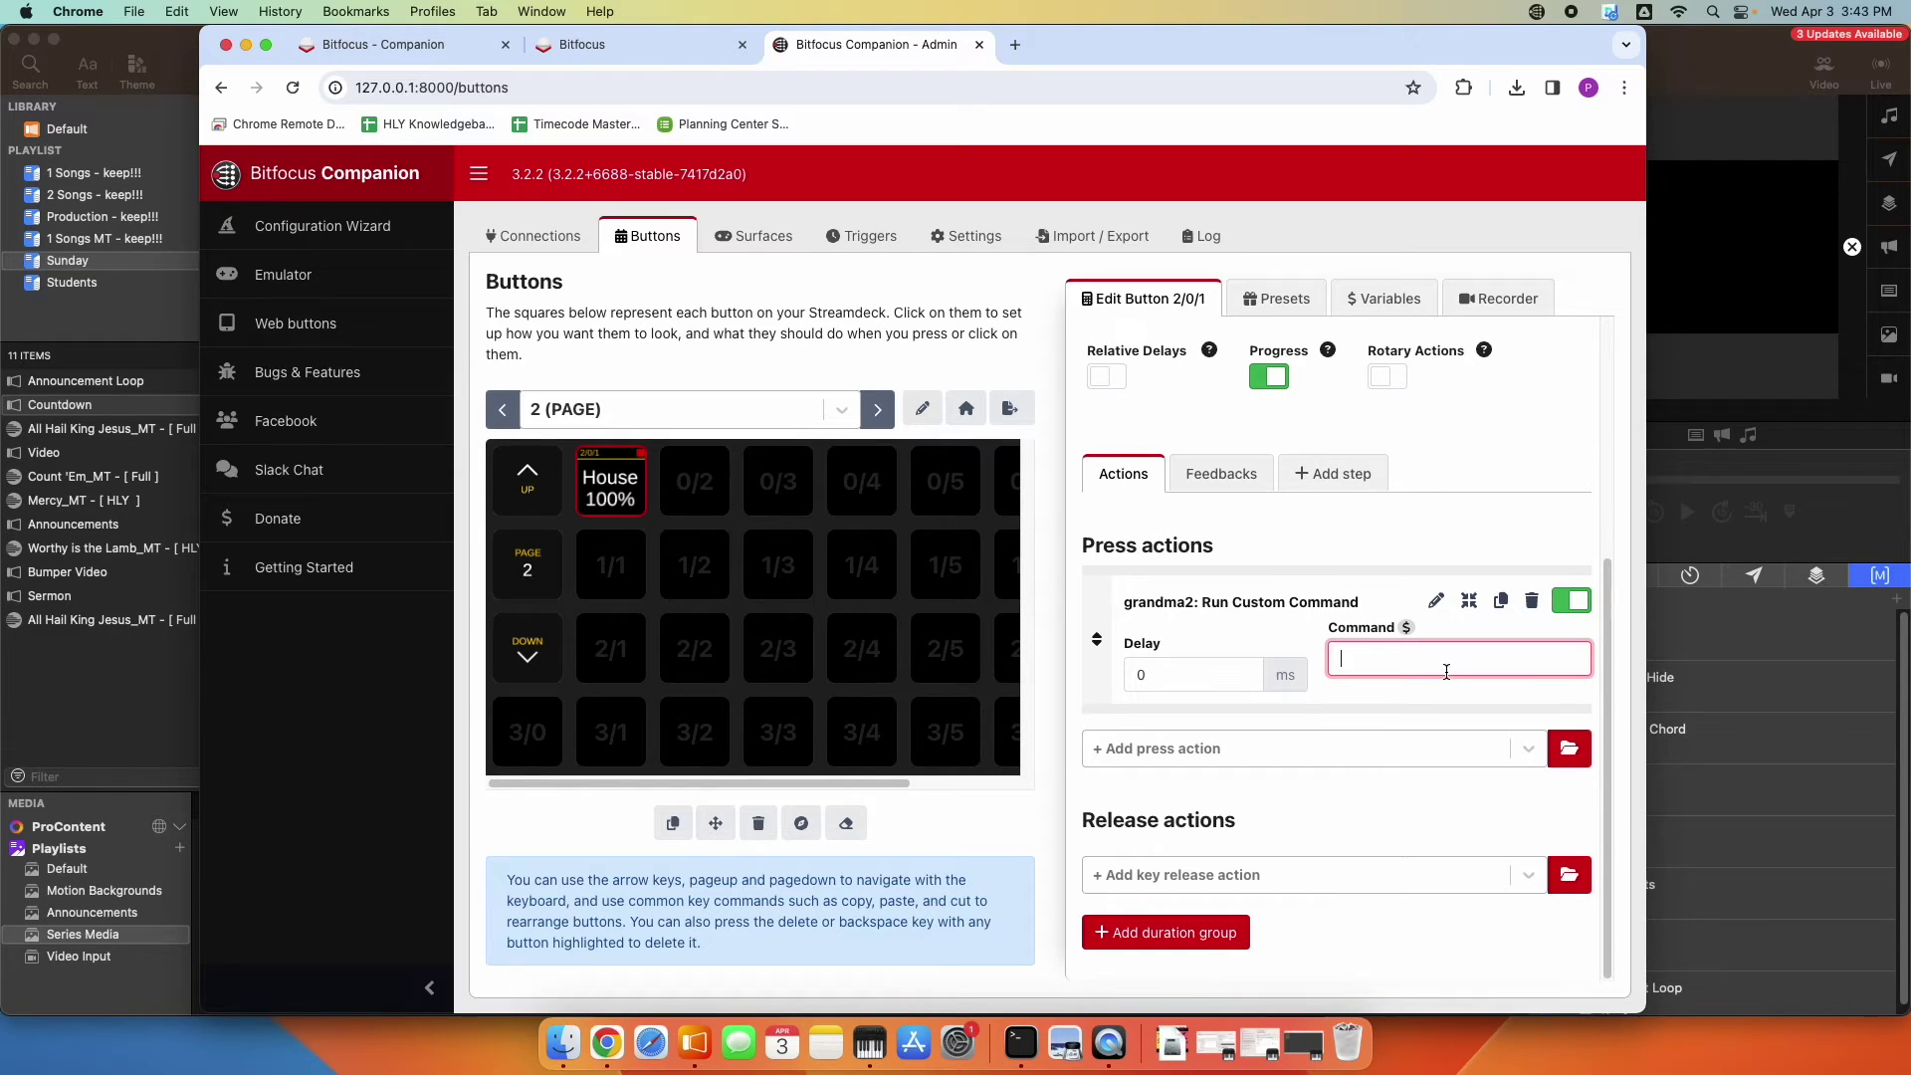
text(goto ex 1)
text(.9 cue 1)
click(1361, 802)
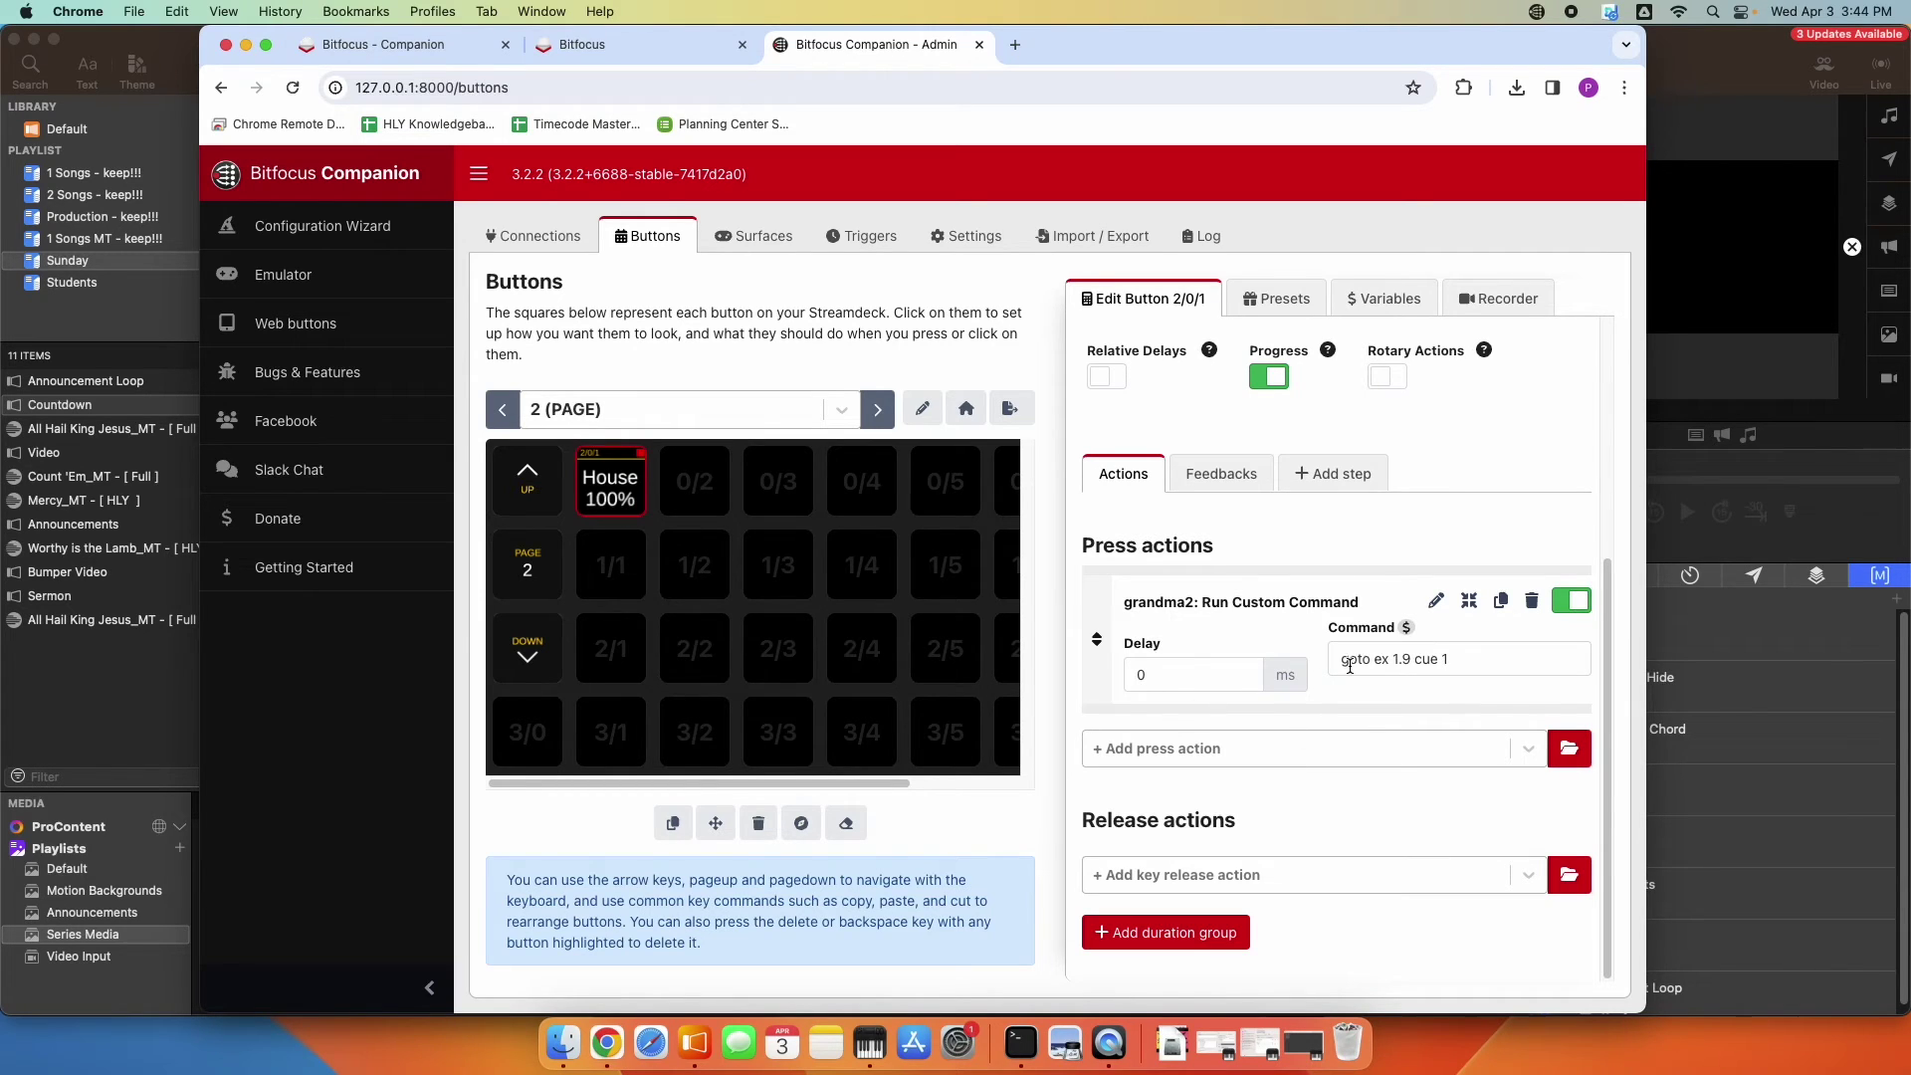
drag(1344, 661, 1491, 664)
click(1491, 664)
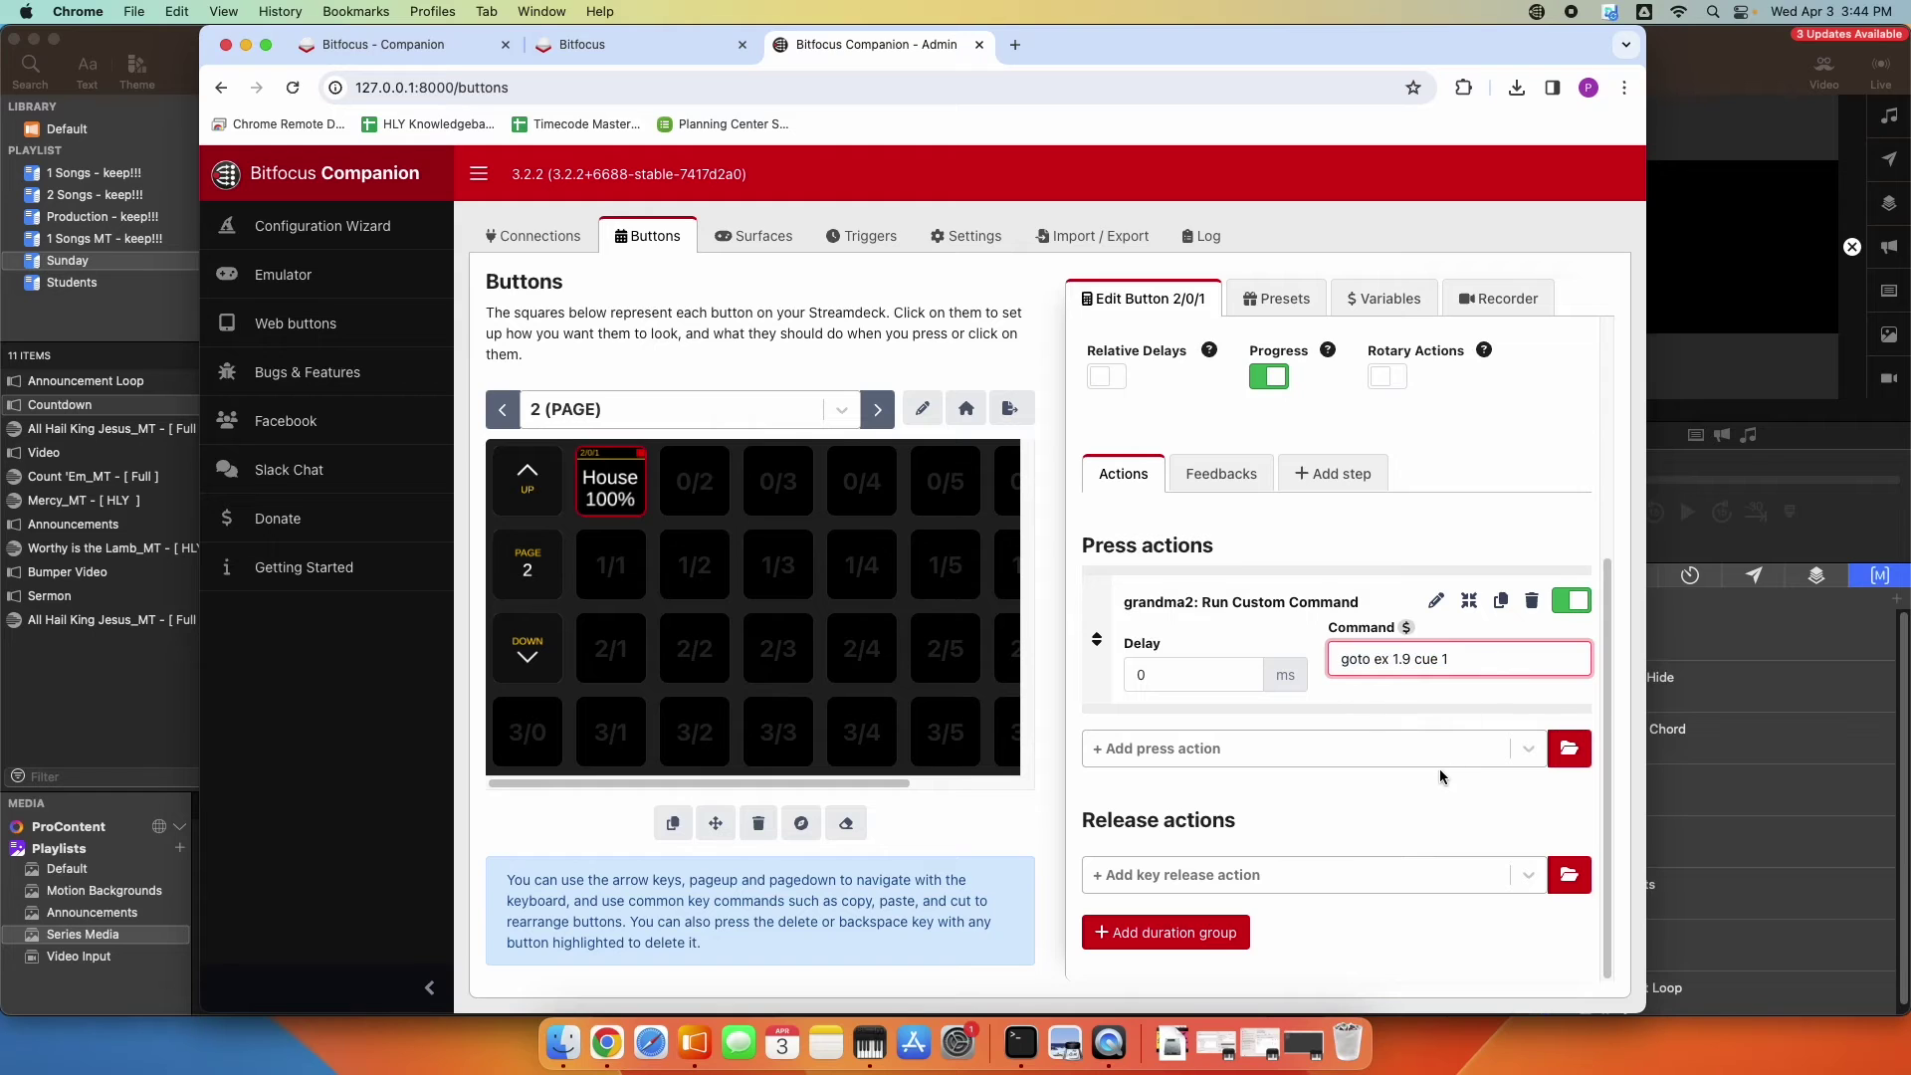
- Add a second grandma2 Run Custom Command press action to the House 100% button
click(1568, 758)
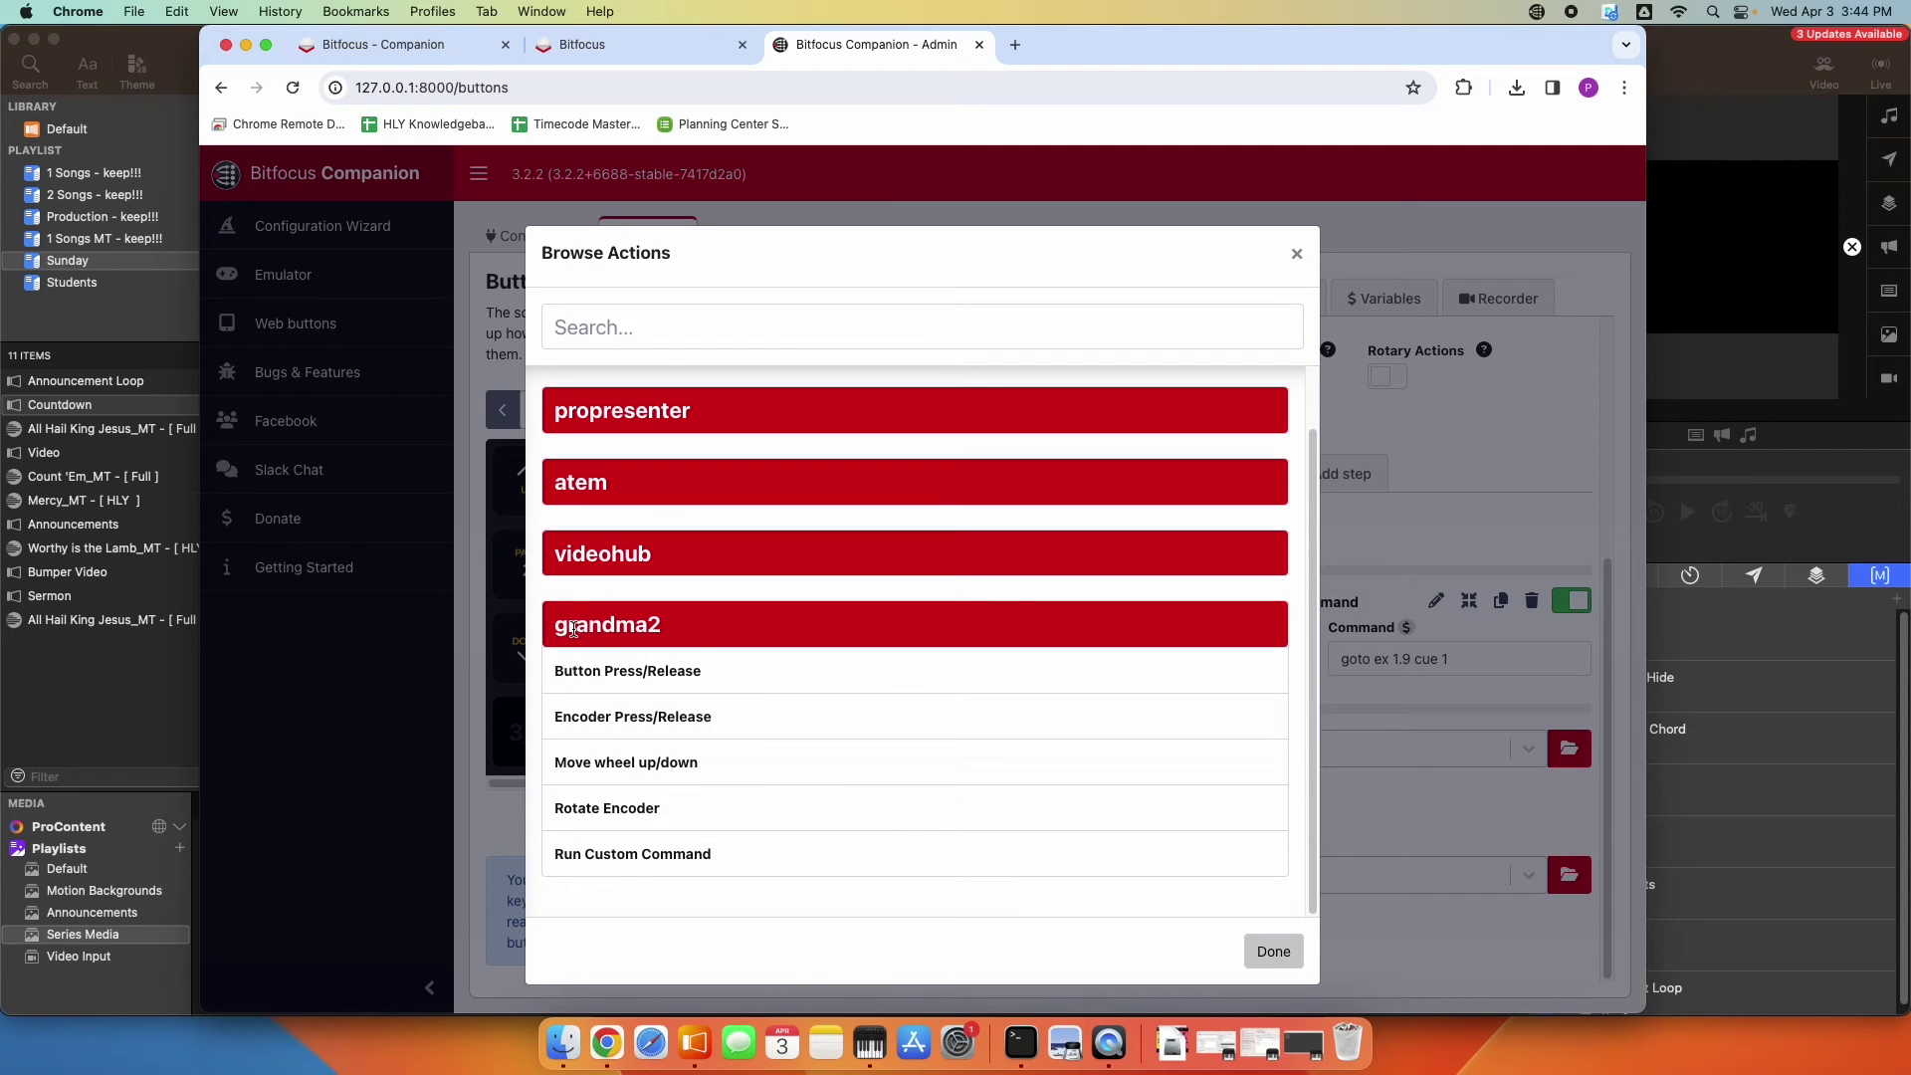
click(616, 854)
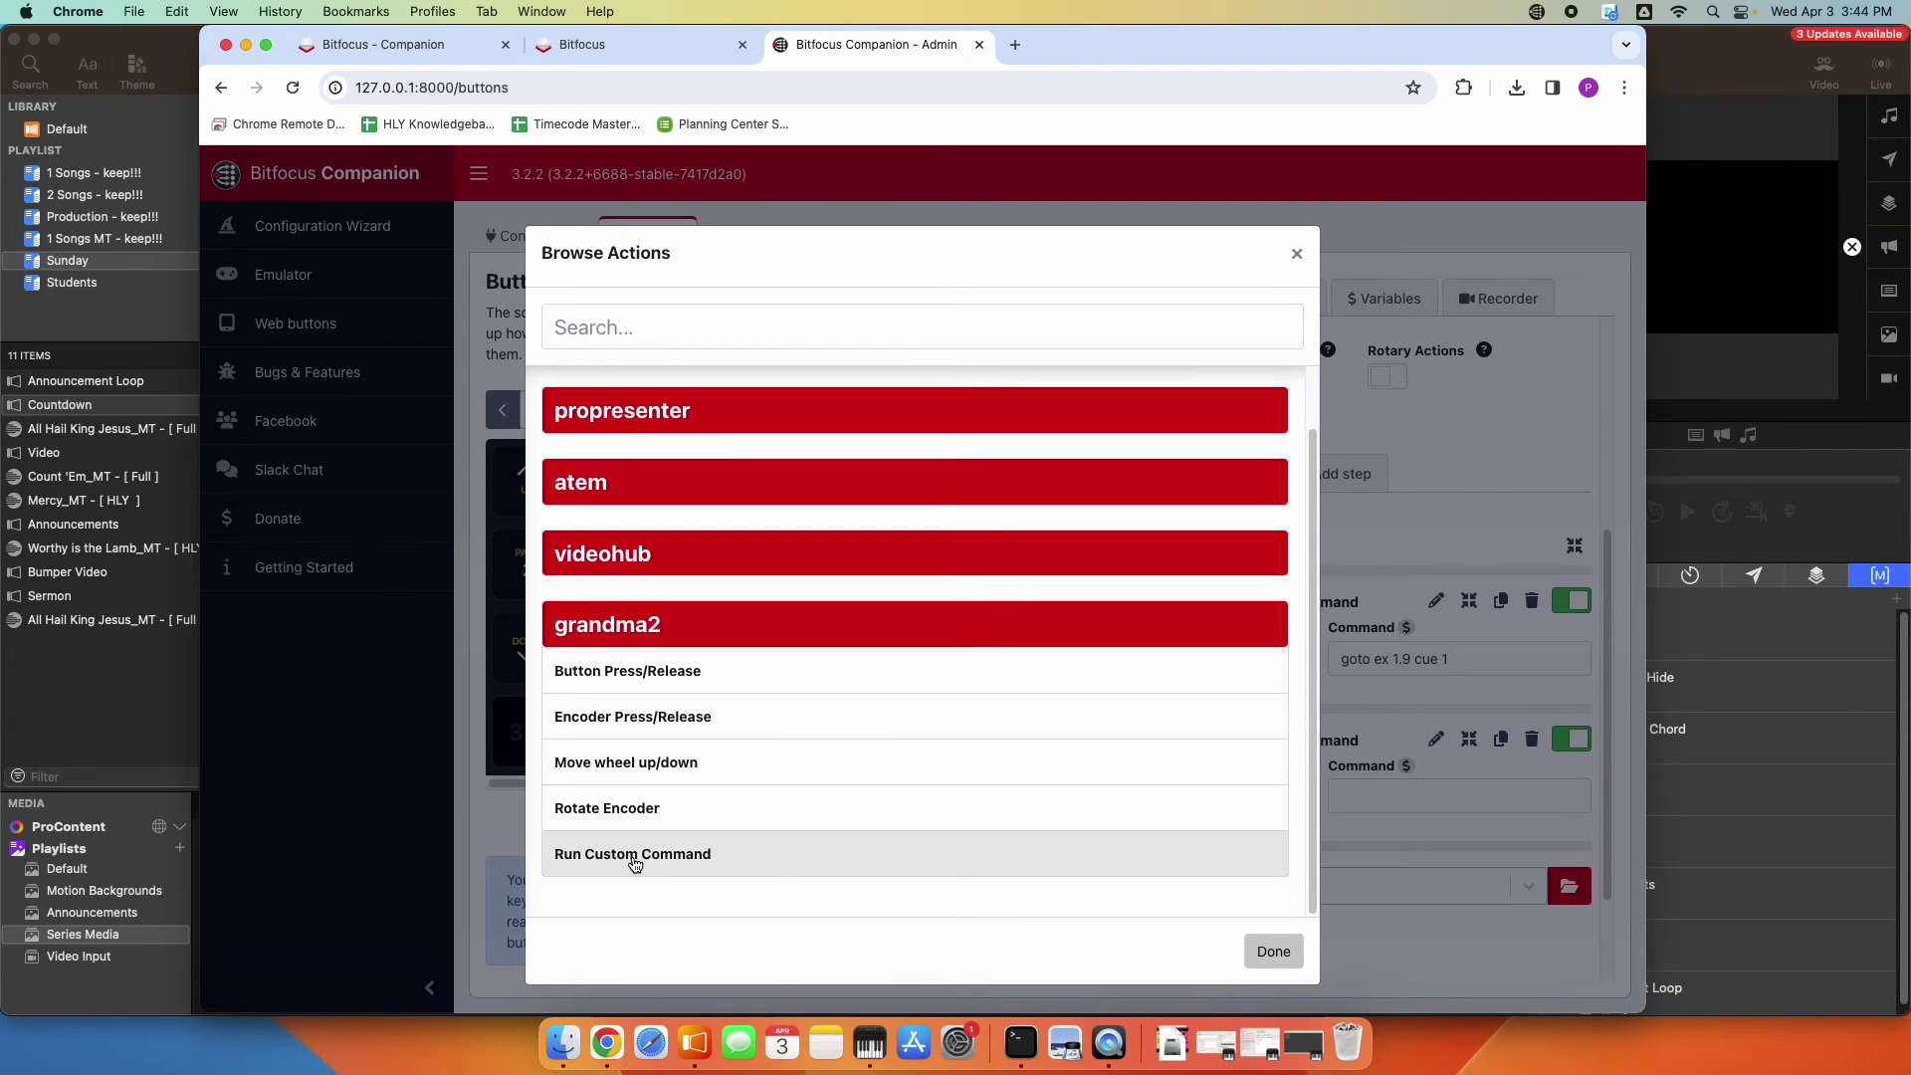
click(1273, 950)
- Enter "goto ex 1.10 cue 2" as the command of the second press action
scroll(1260, 823, down, 2)
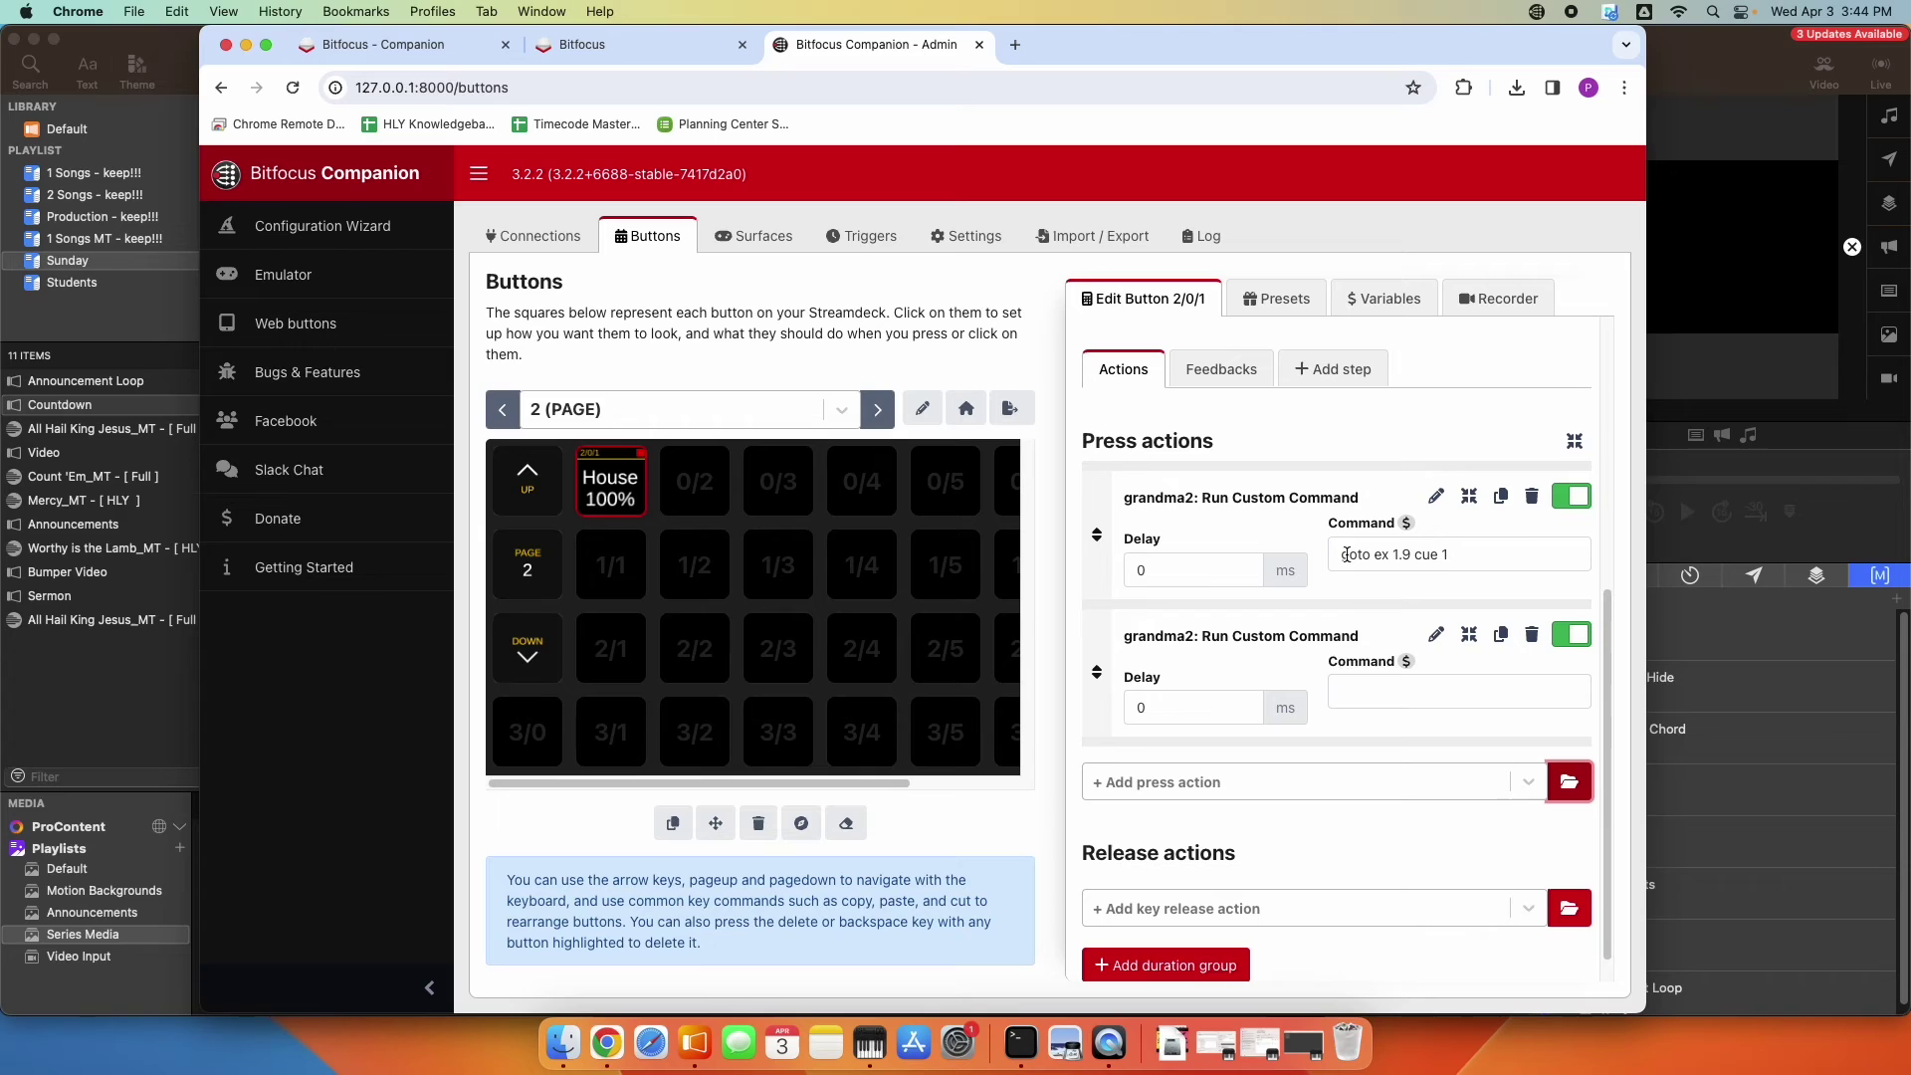
click(1345, 695)
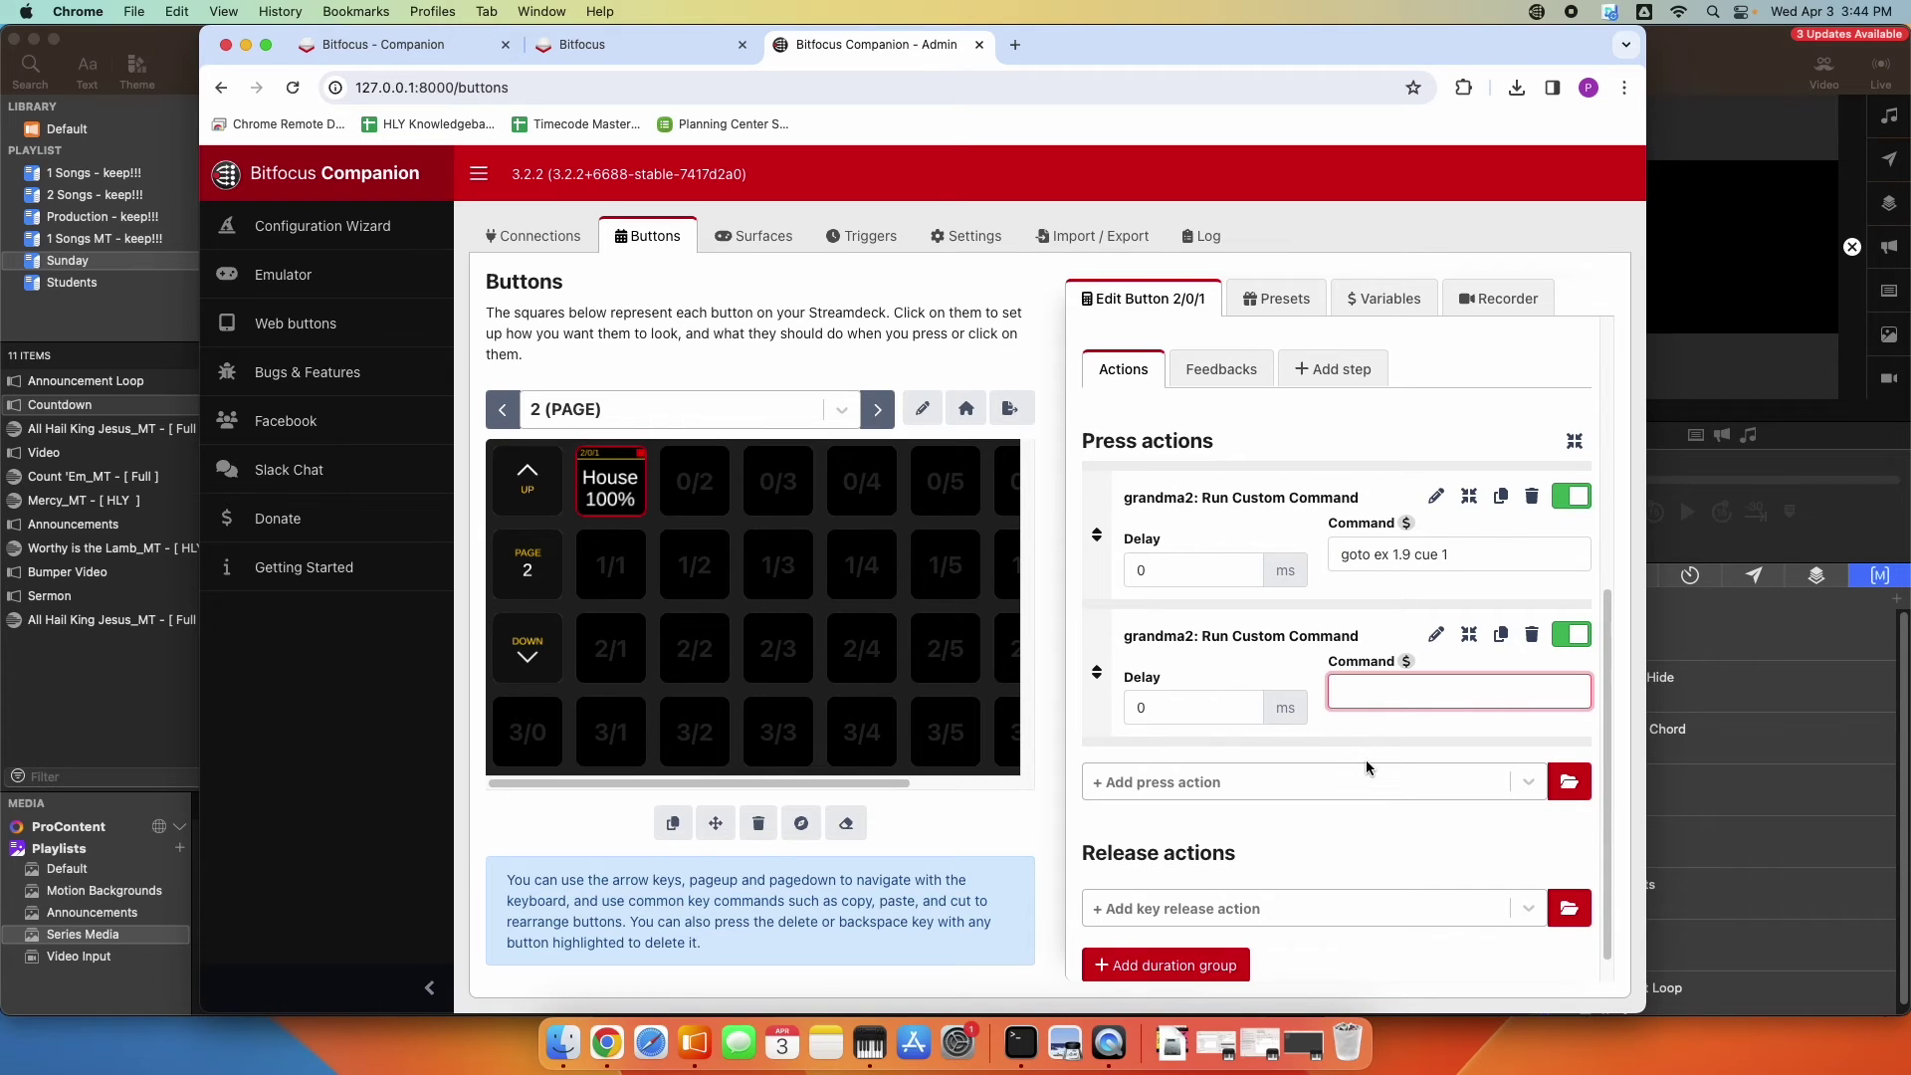
text(goto ex 1.10 cue 2)
click(1402, 753)
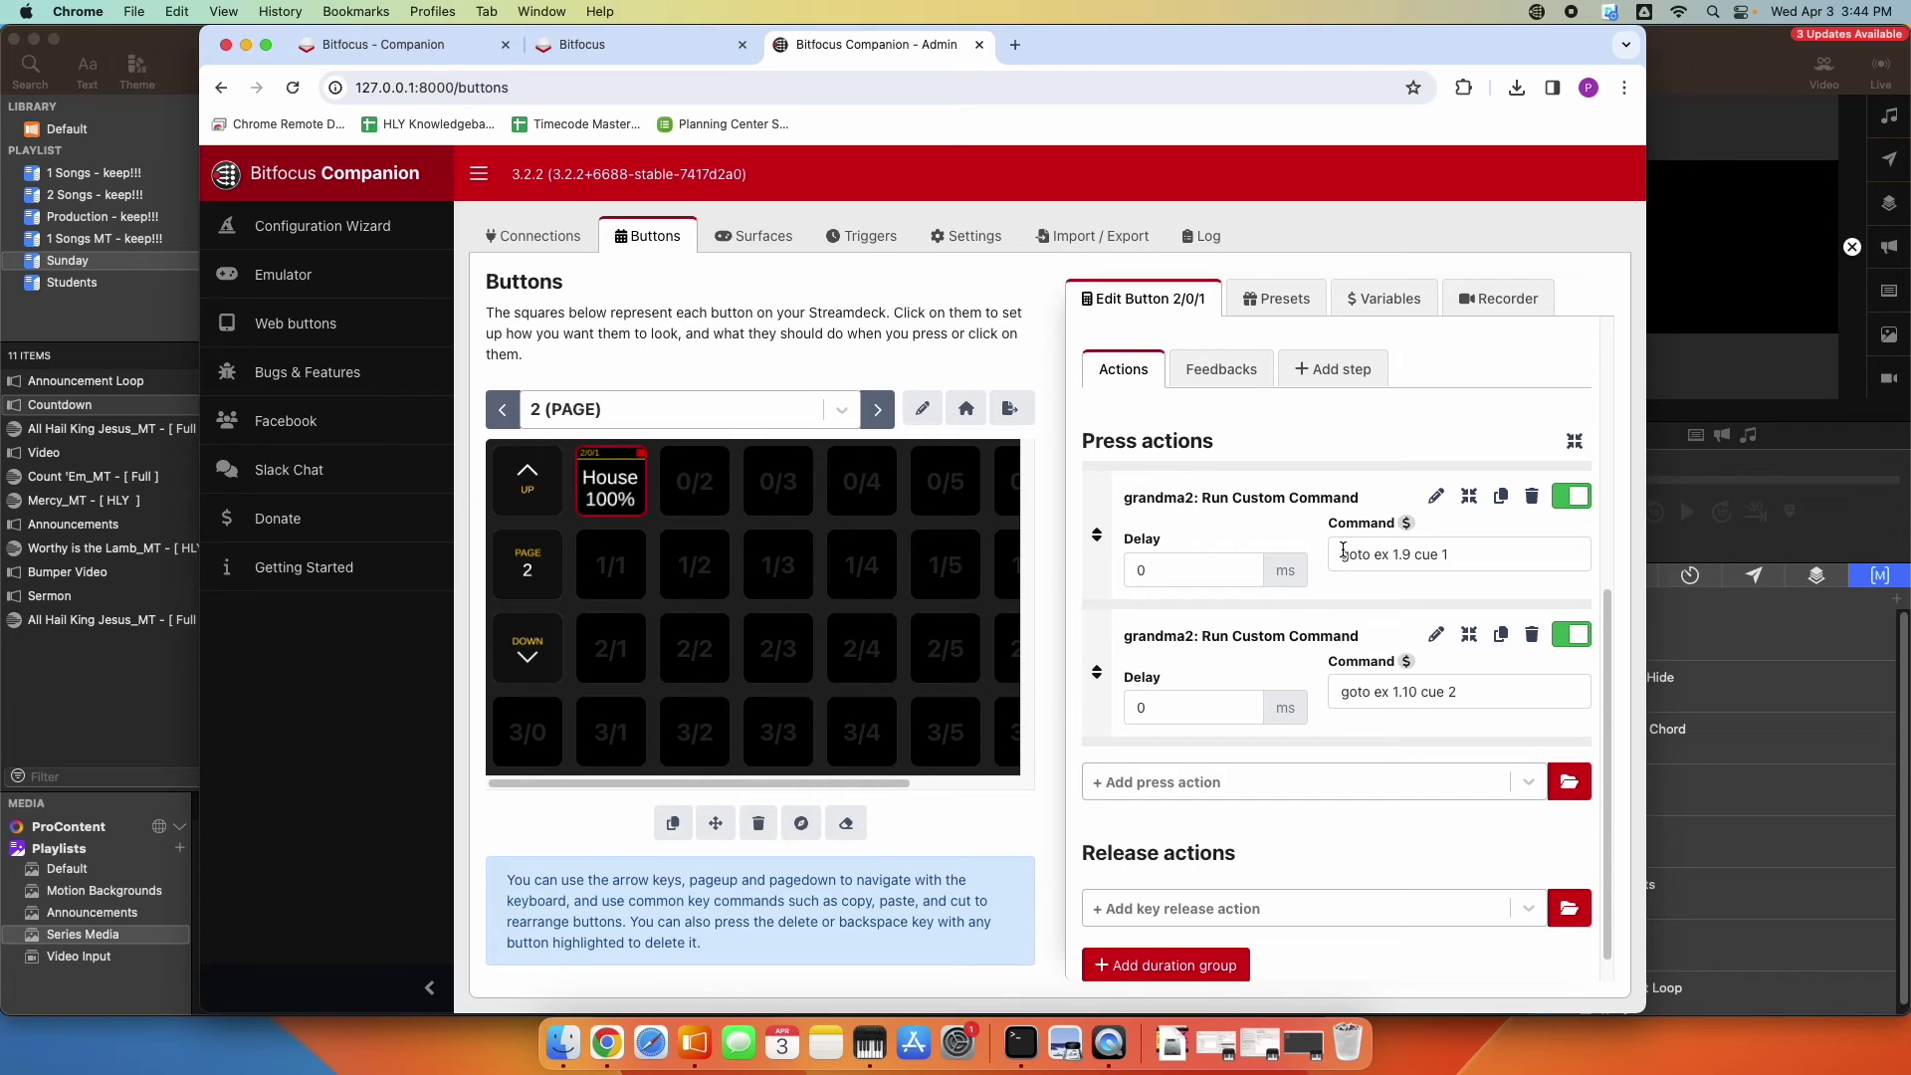
drag(1341, 555, 1483, 559)
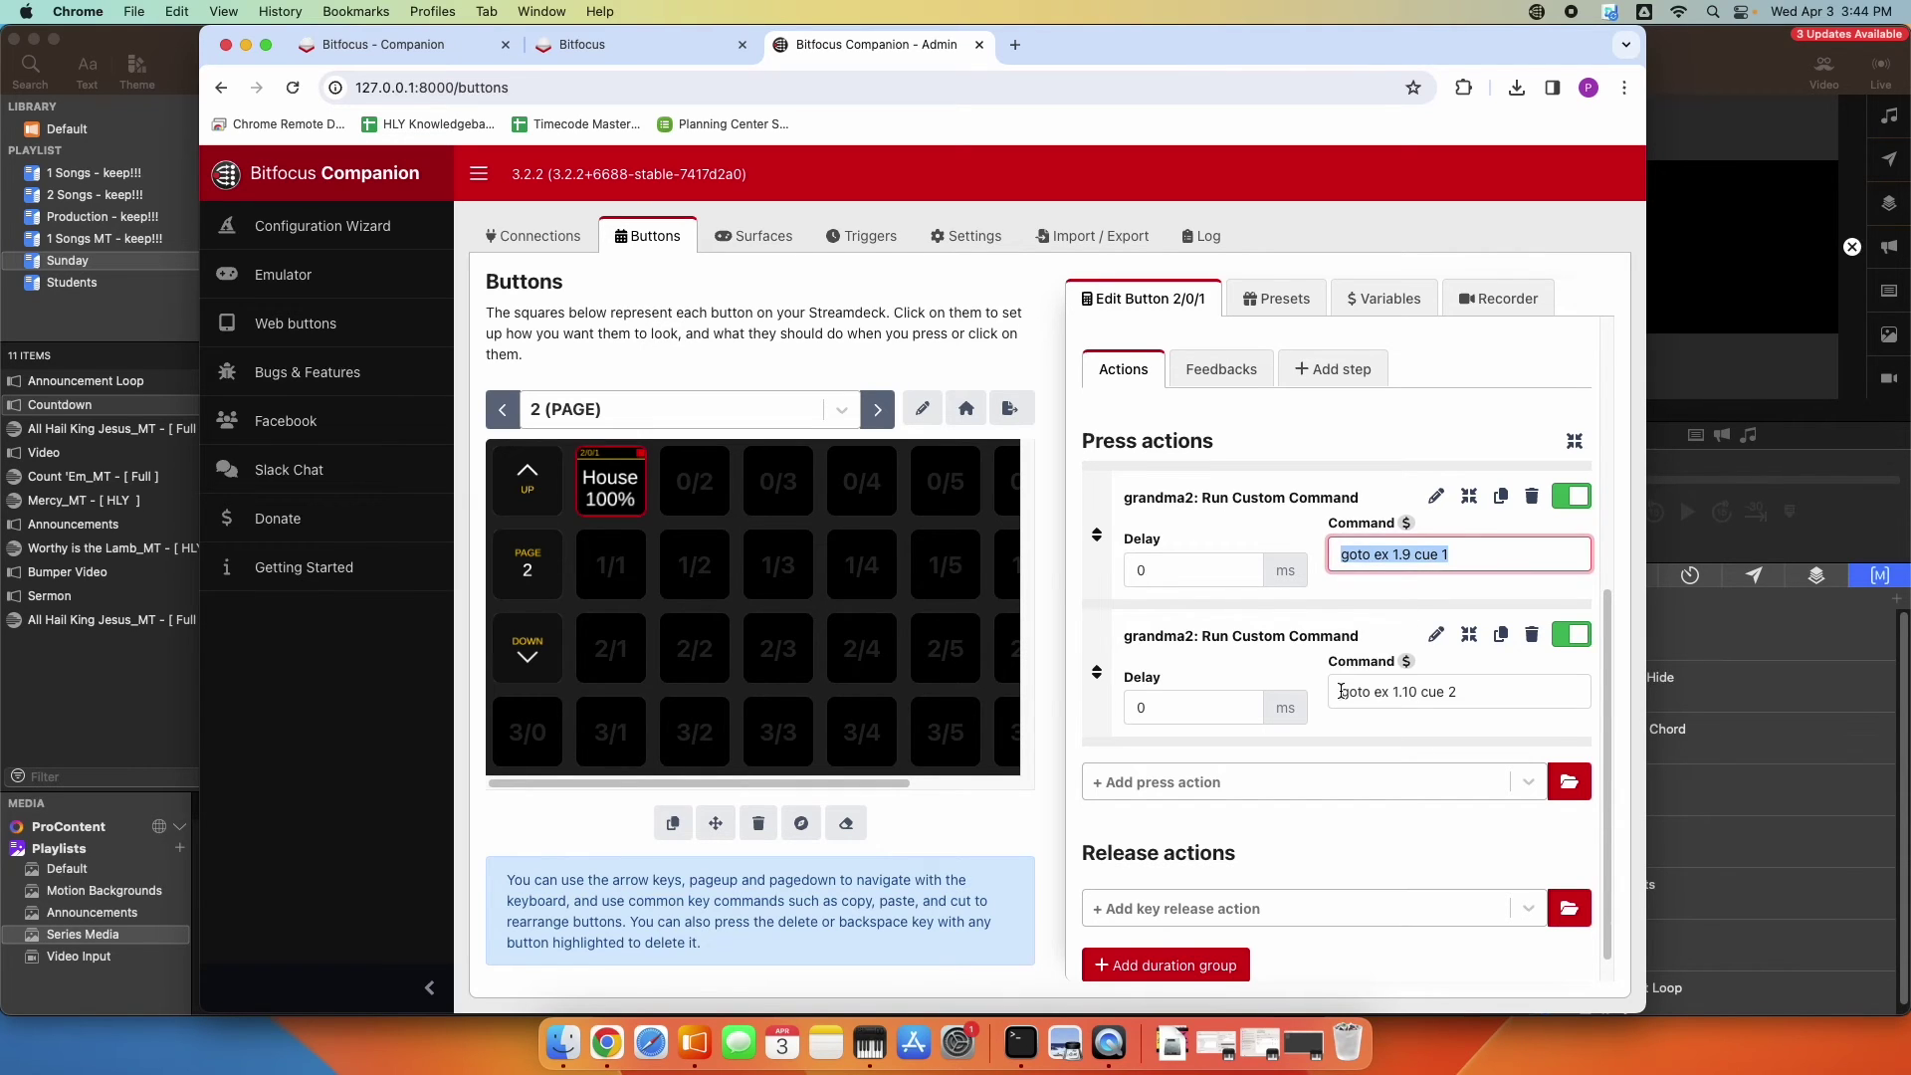
drag(1340, 691, 1469, 694)
click(1469, 694)
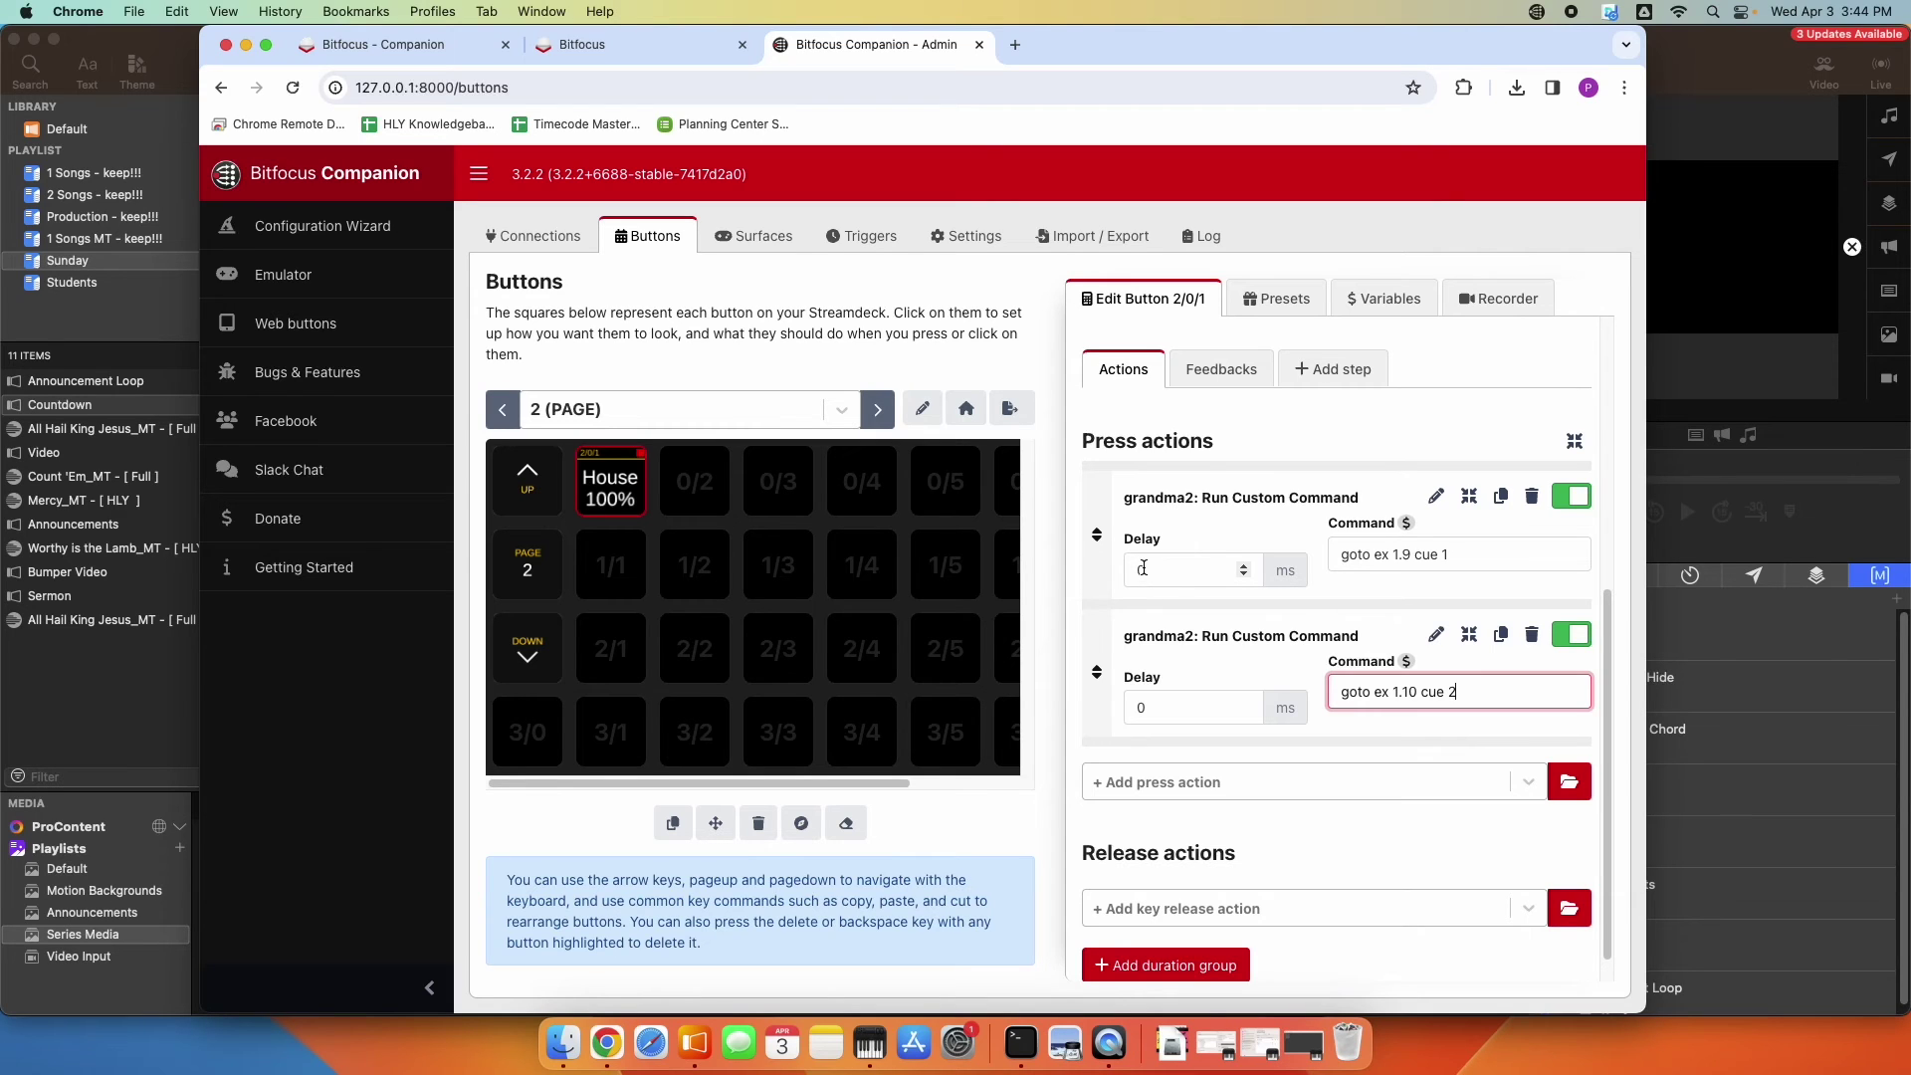
- Set the delay of the second press action to 2000 ms
double_click(1137, 709)
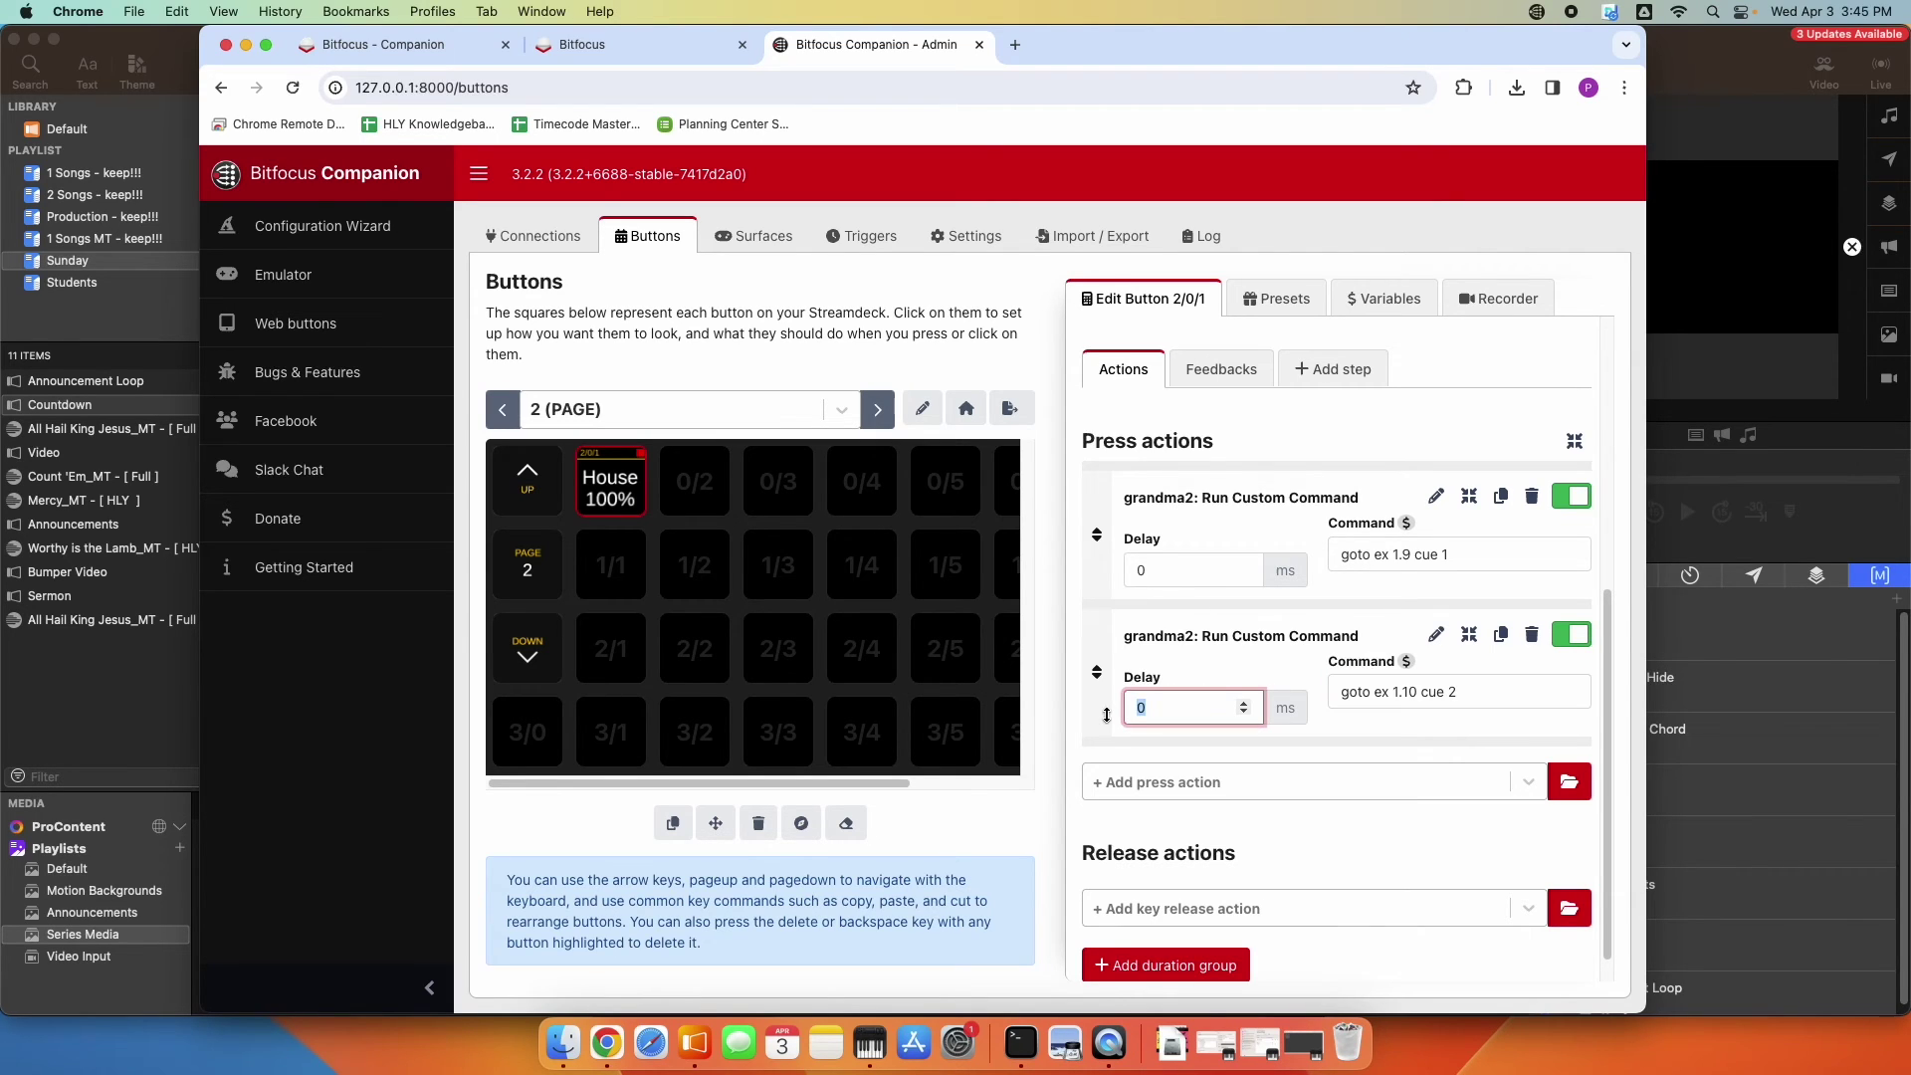
text(2000)
click(1368, 693)
- Review the commands of both press actions and the delay set on the second one
triple_click(1348, 700)
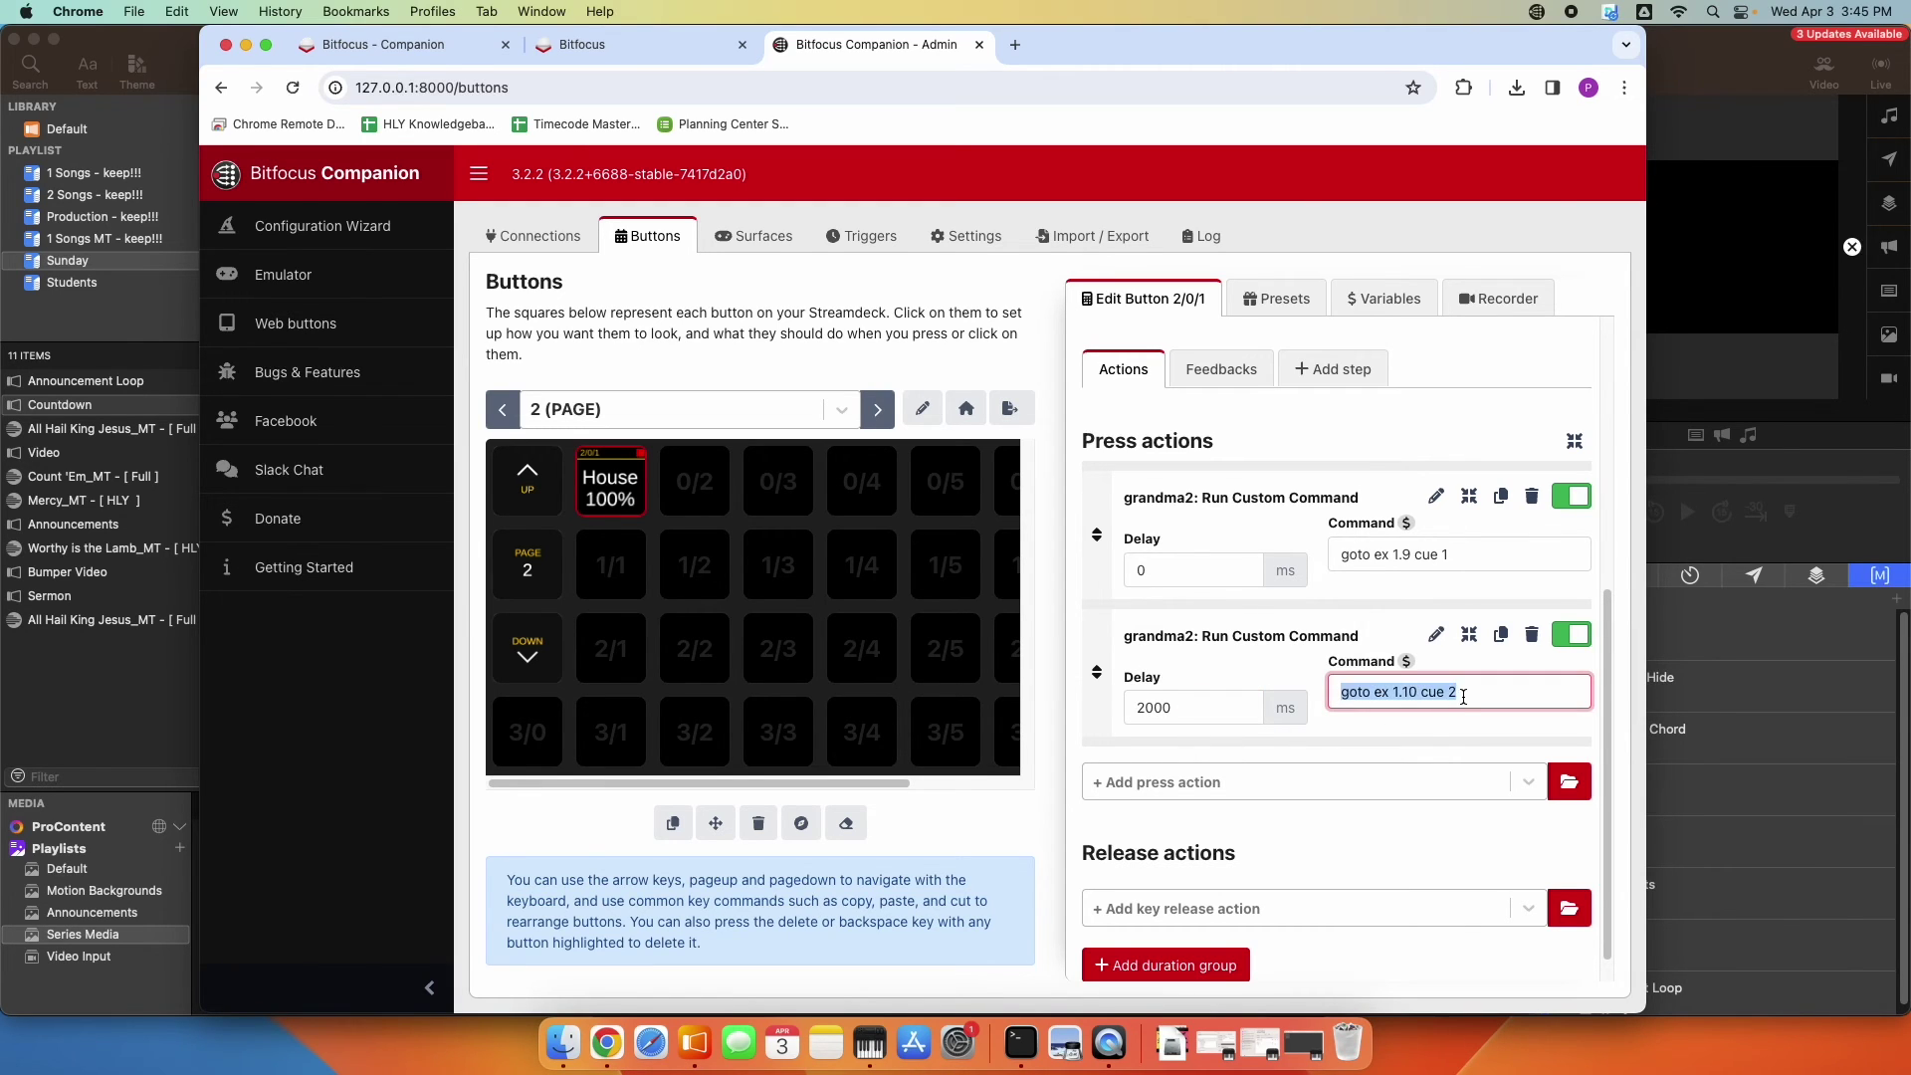
click(1429, 743)
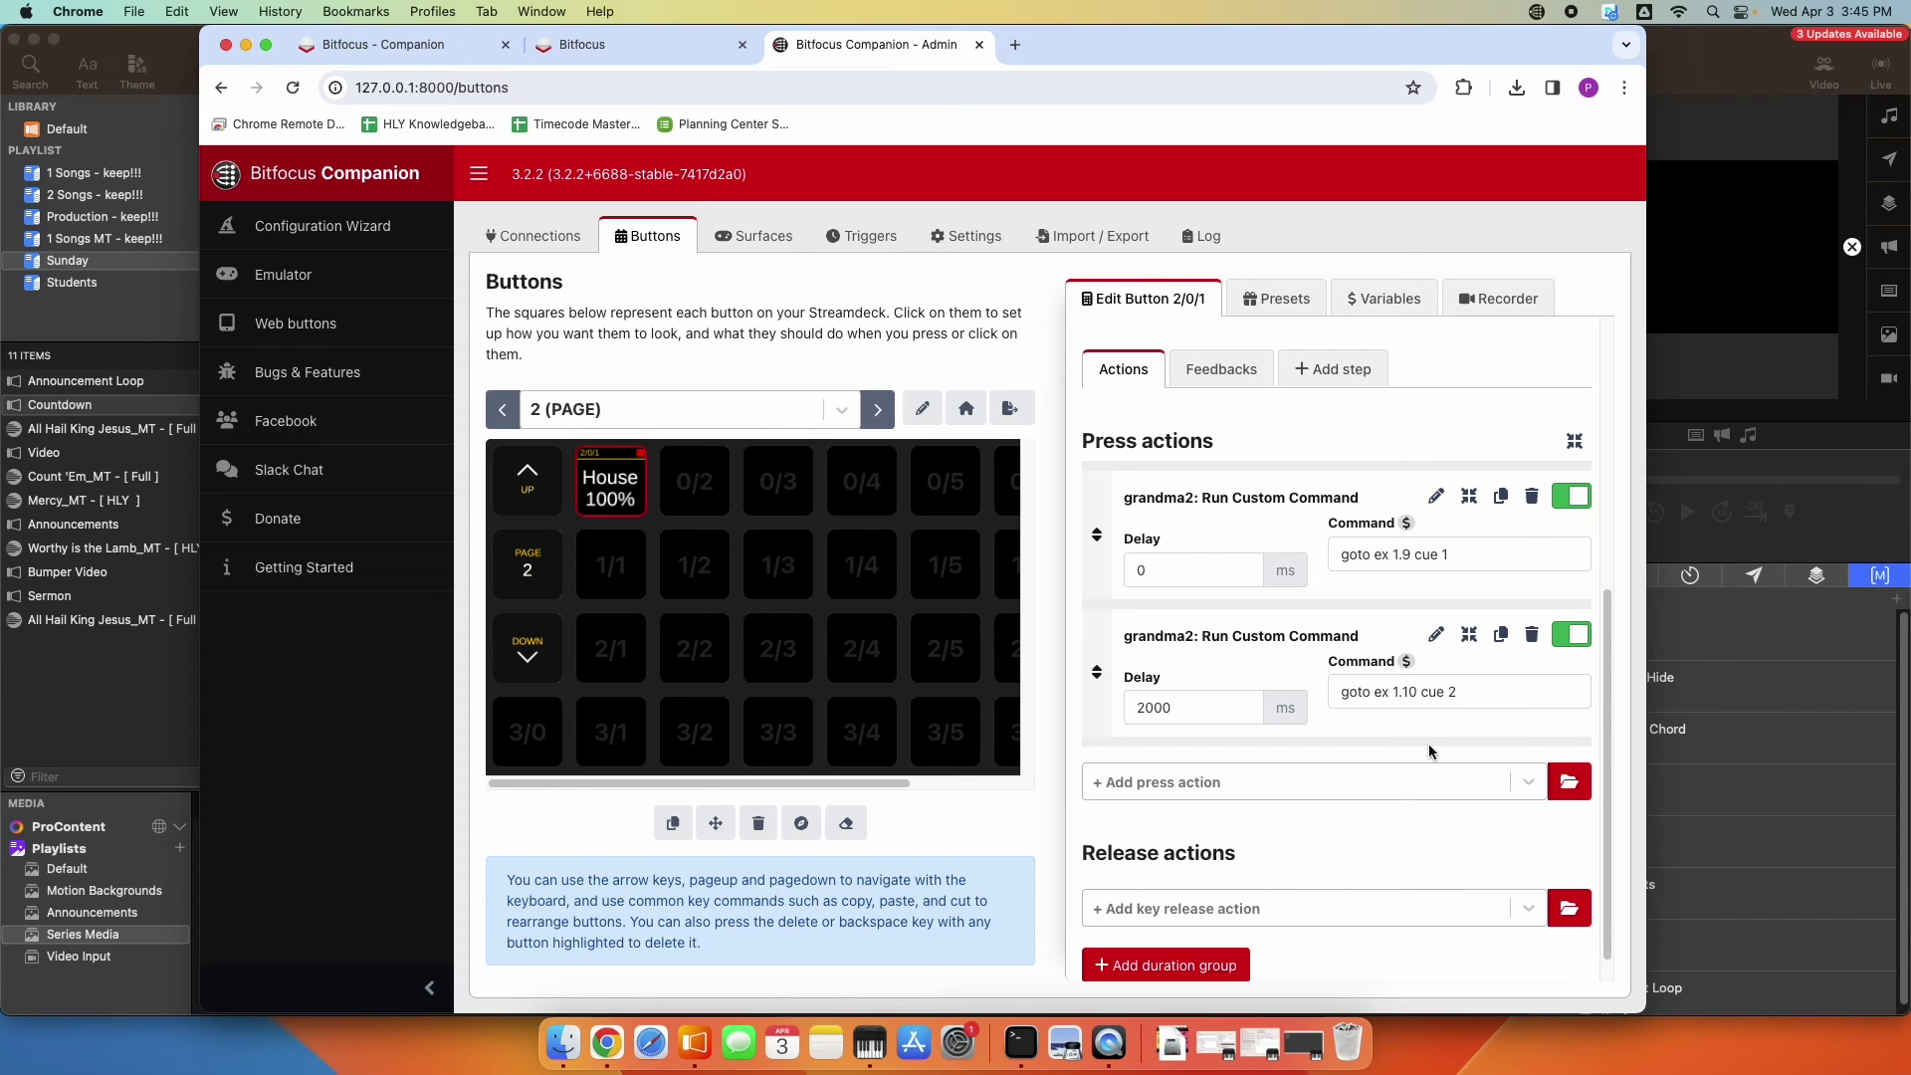
triple_click(1339, 558)
click(1451, 555)
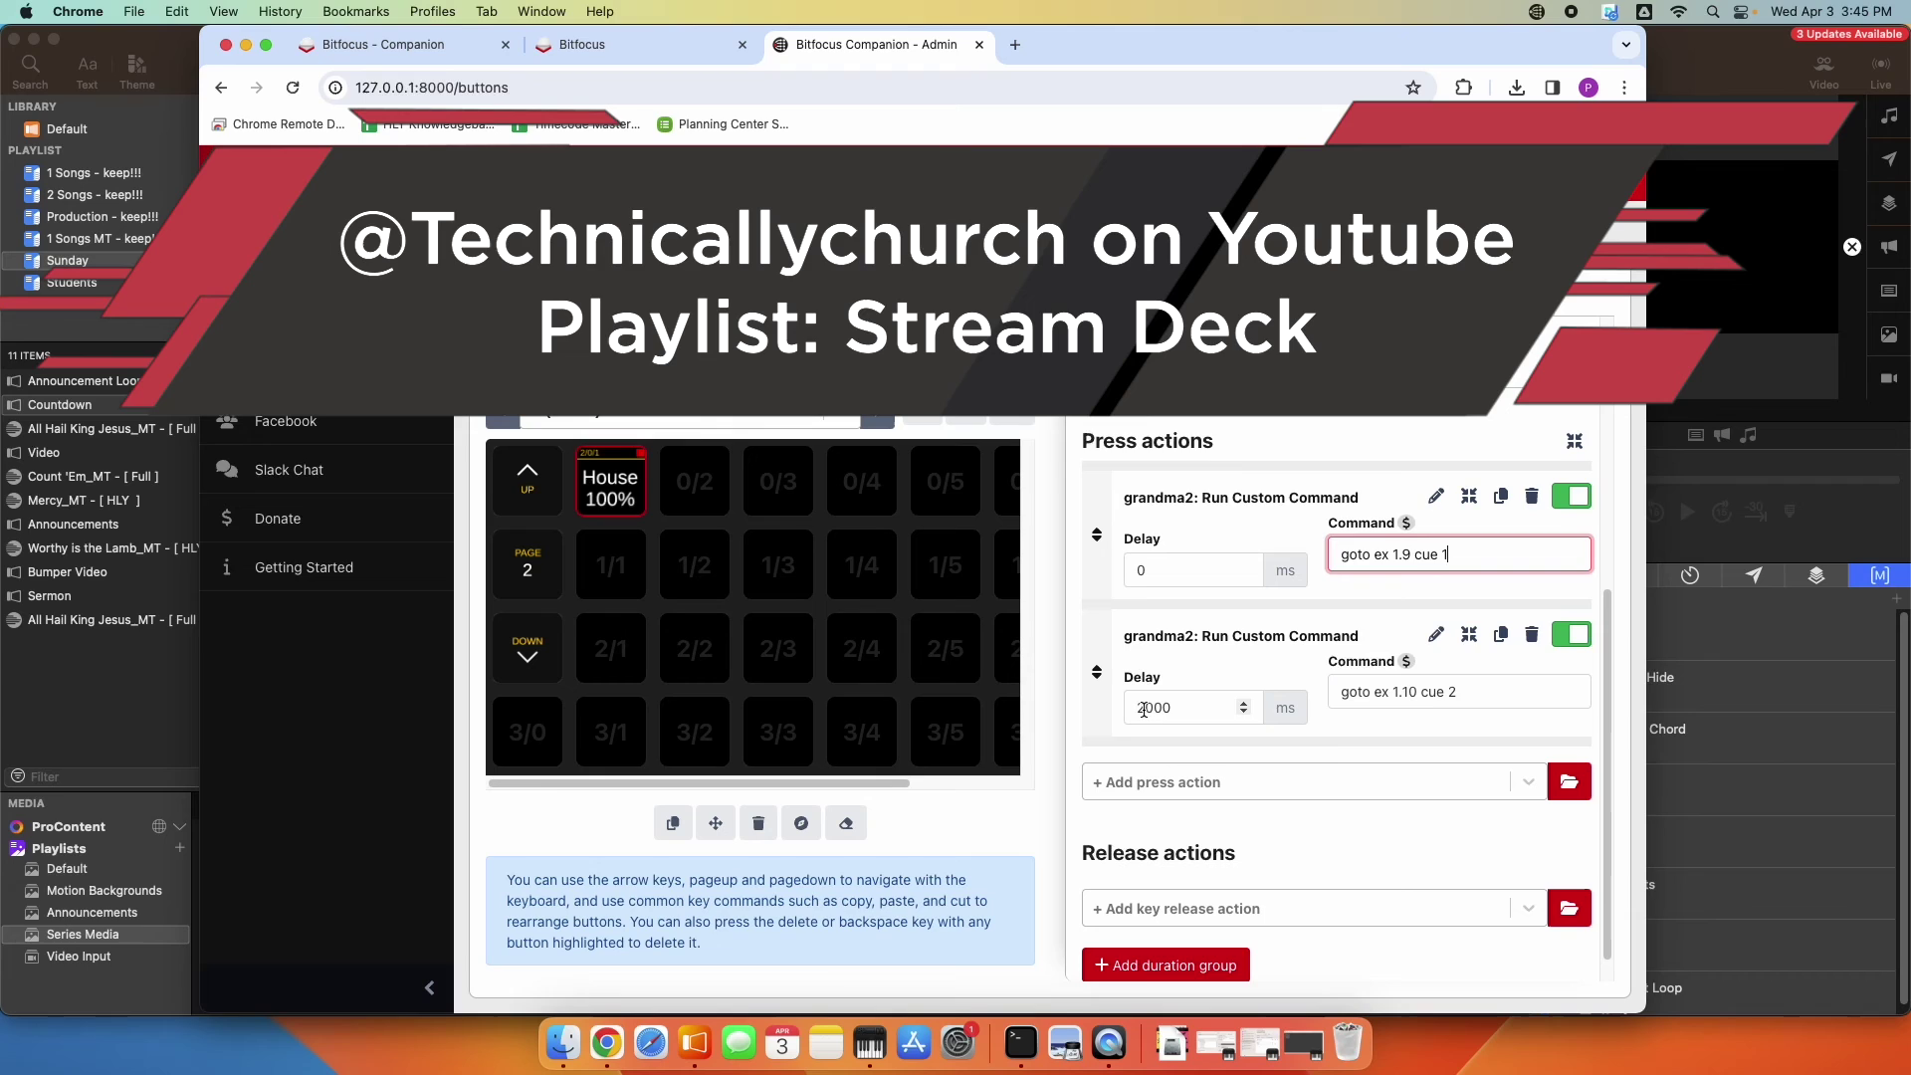
drag(1143, 708, 1214, 707)
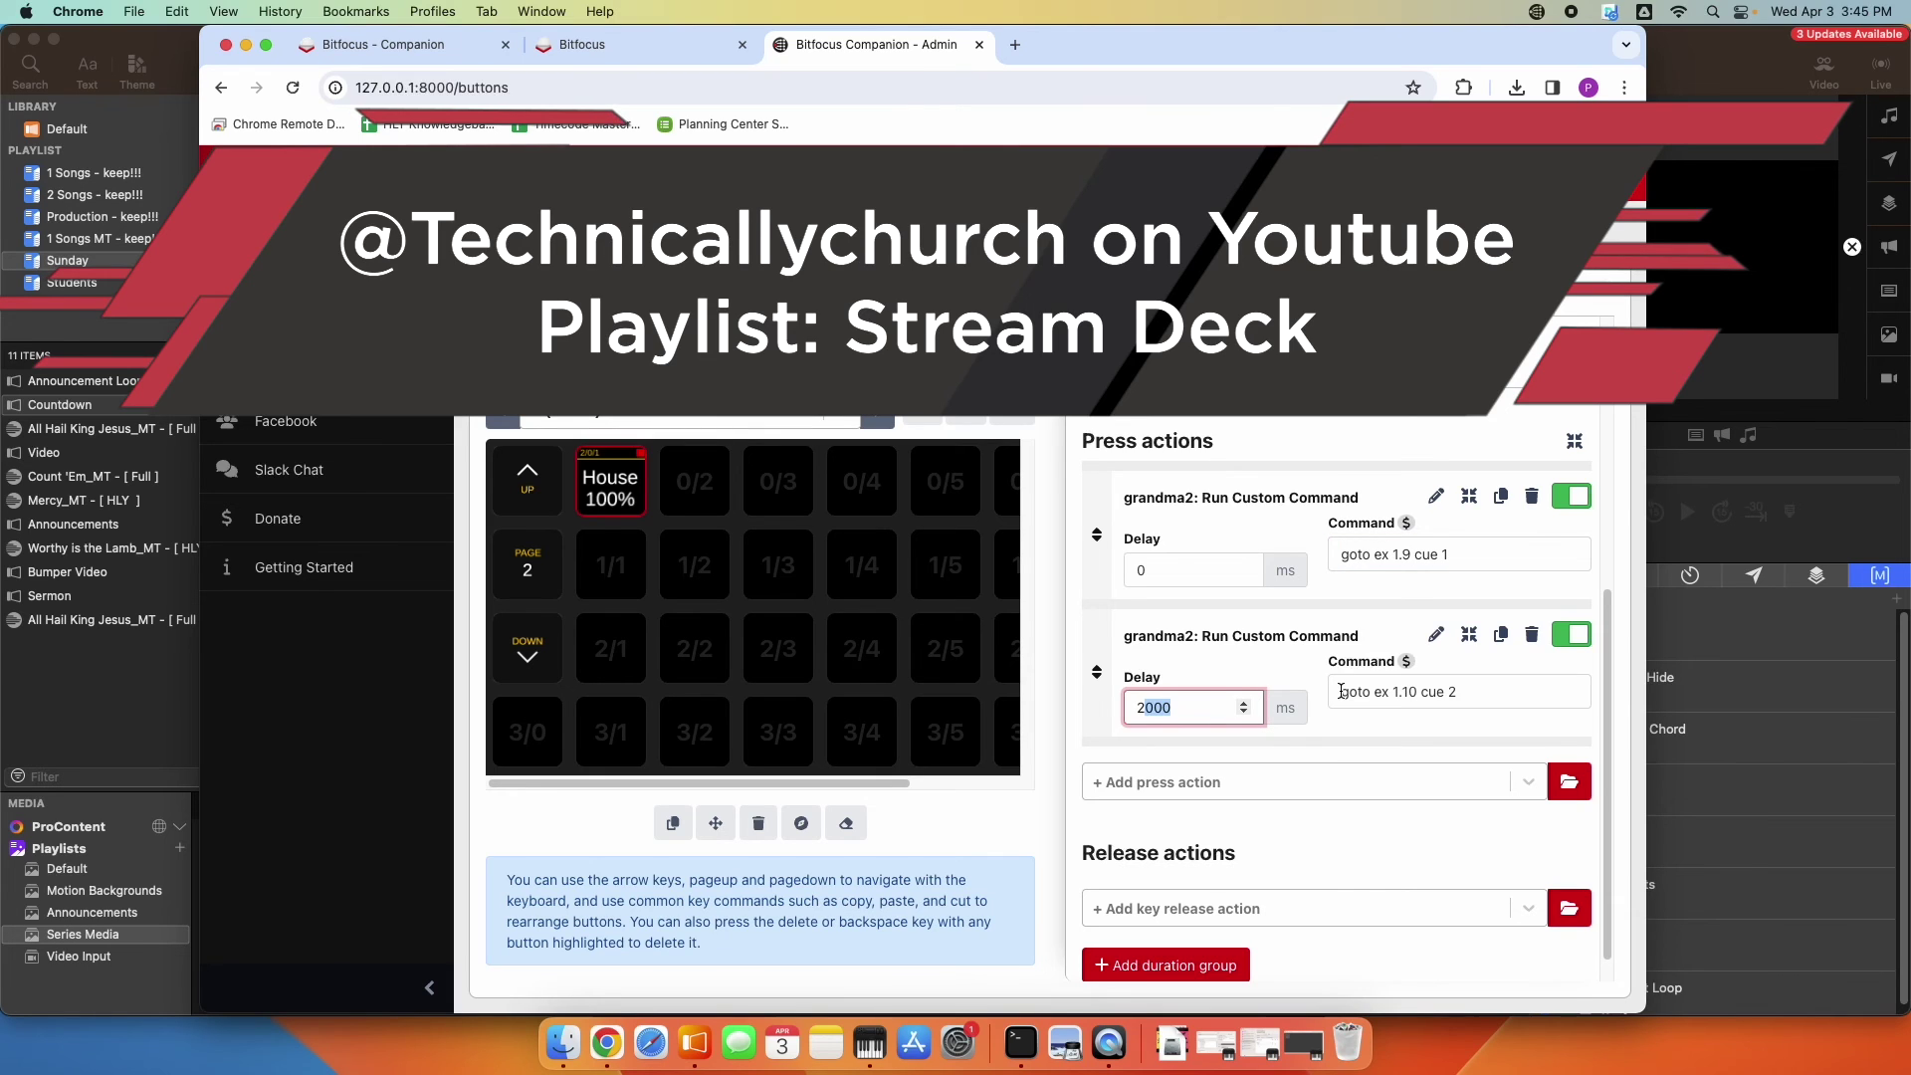
triple_click(1341, 691)
click(1486, 692)
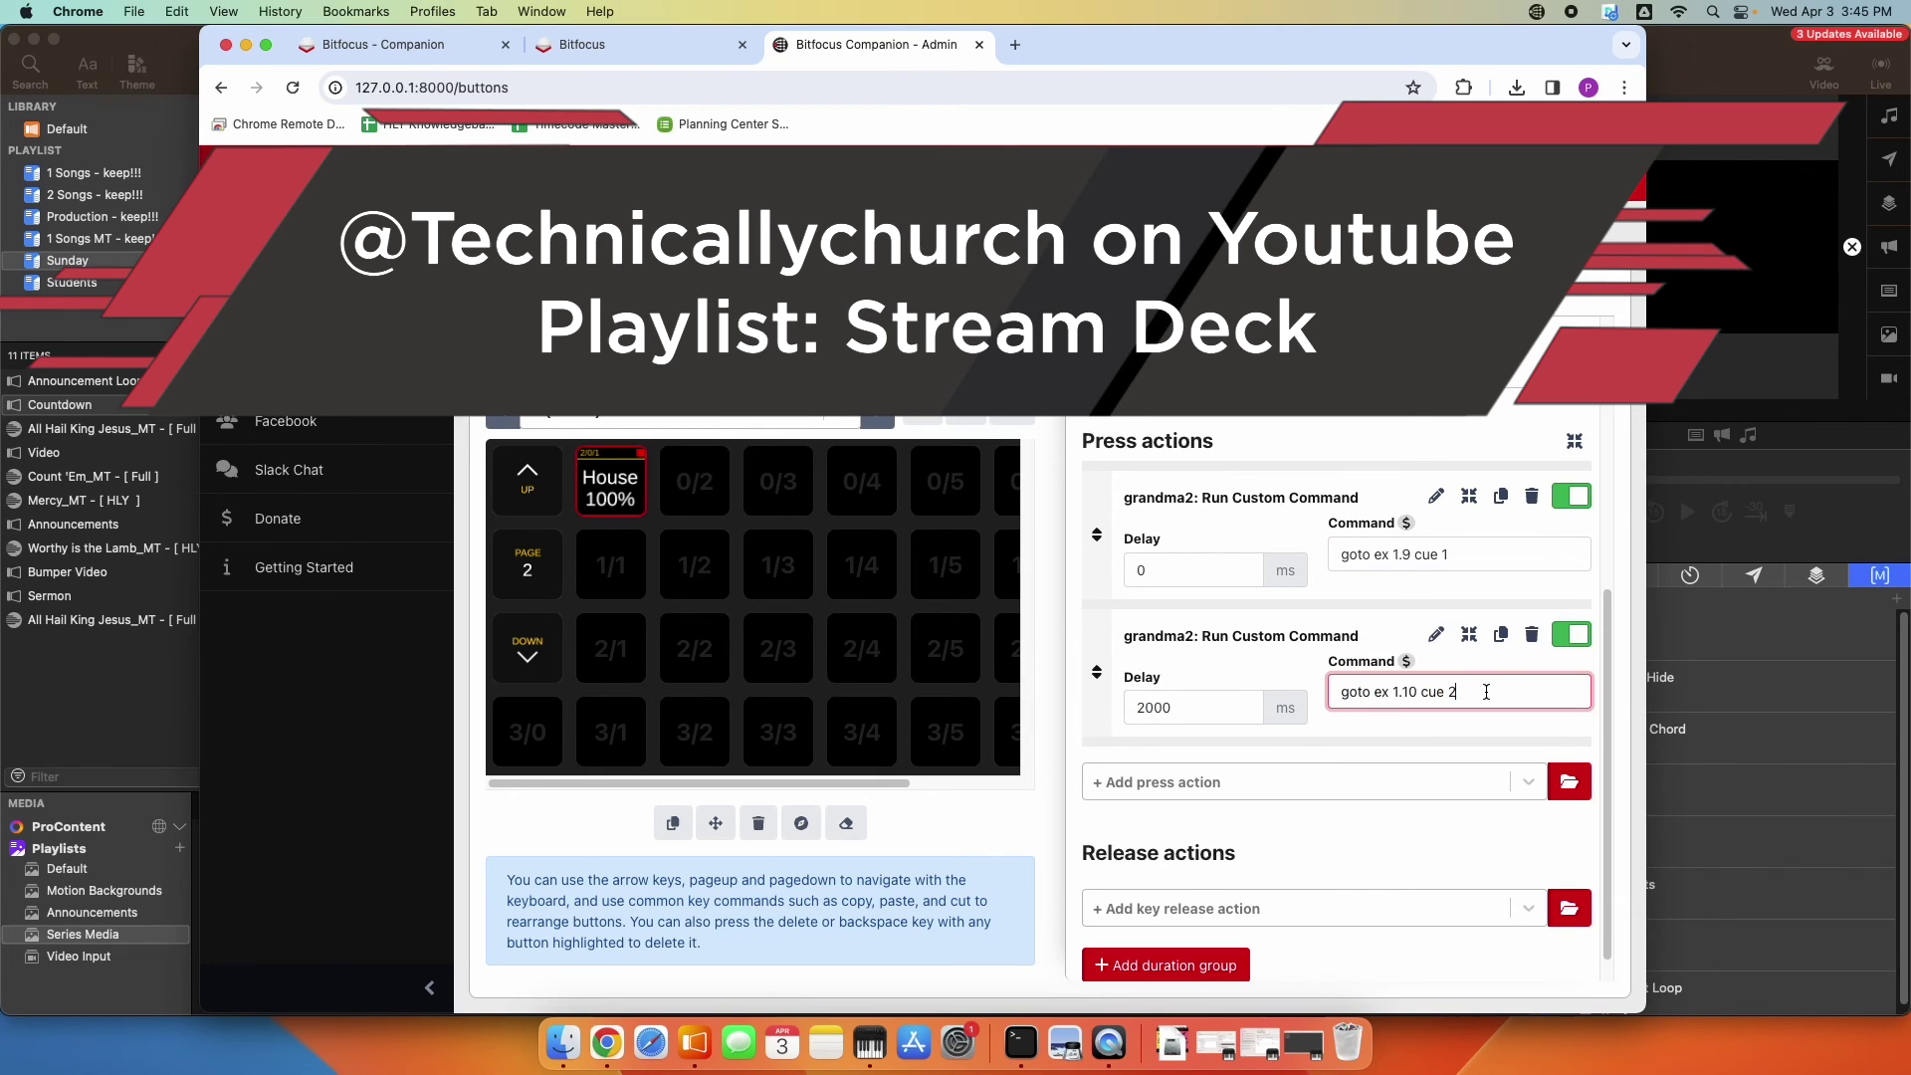